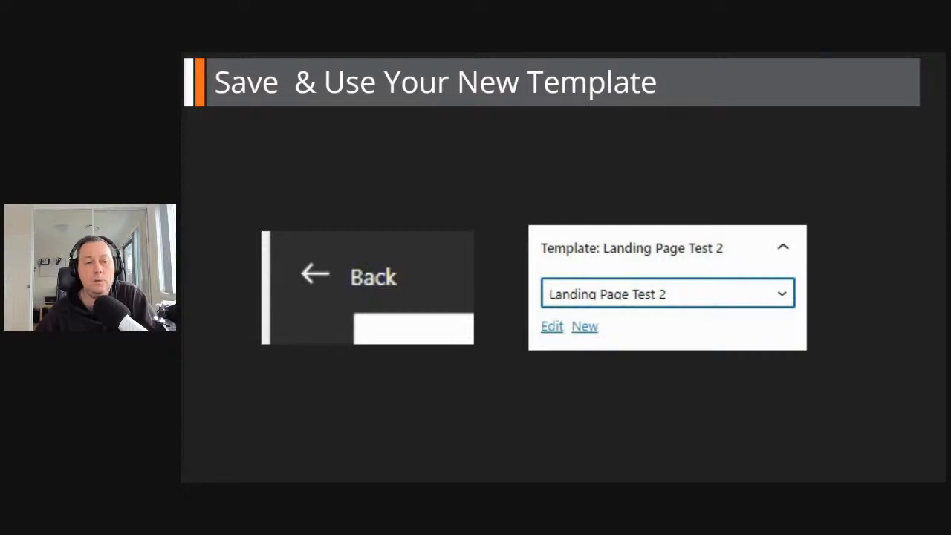
key(Right)
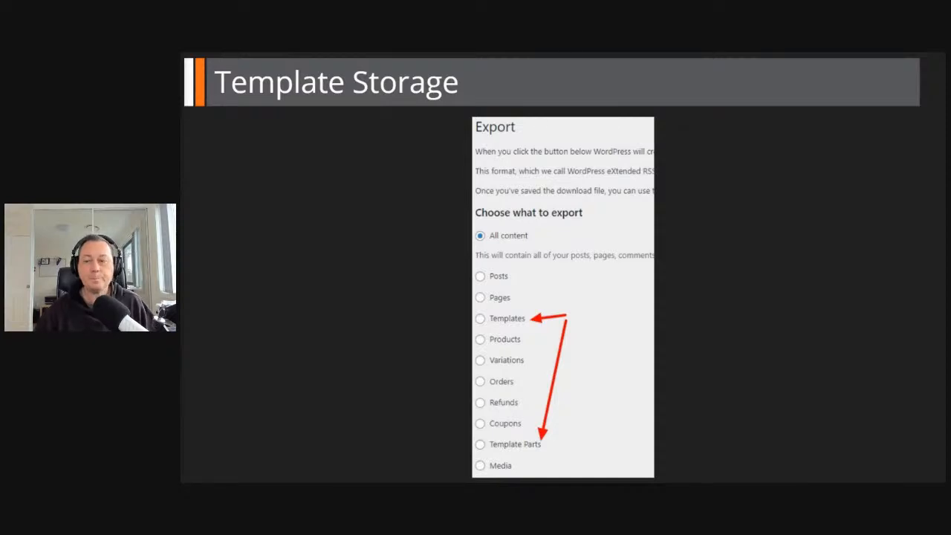
key(Right)
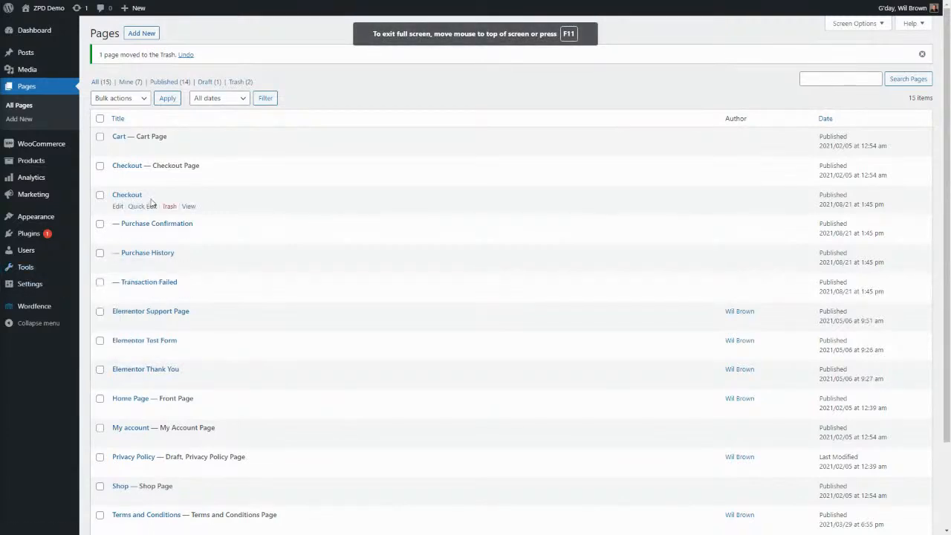
Open My Theme's functions.php in the theme editor and examine the block-templates theme support line at its end.
mouse_move(39, 221)
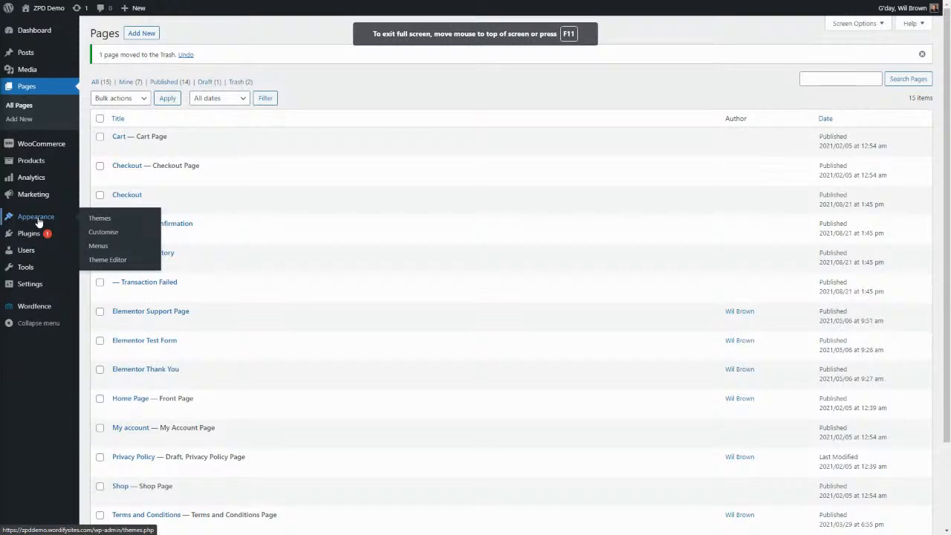
click(121, 263)
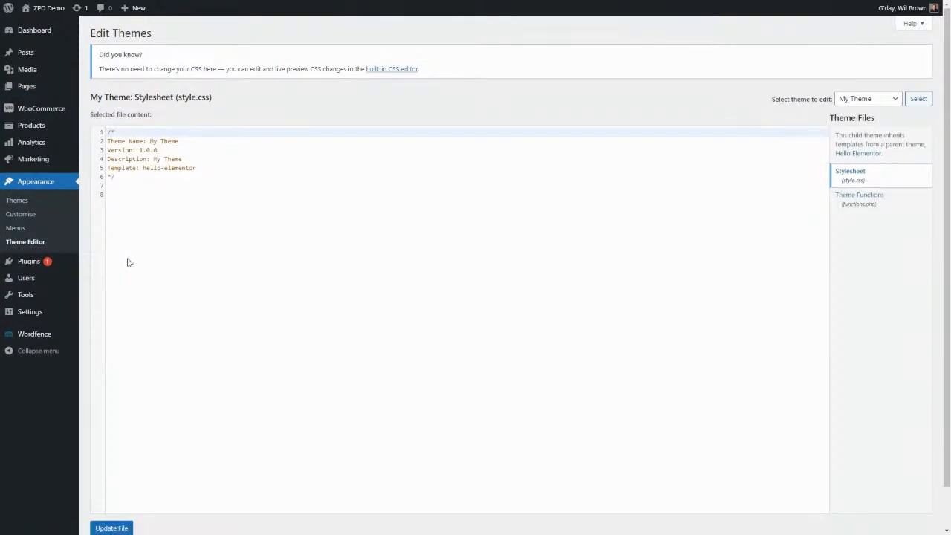
click(851, 199)
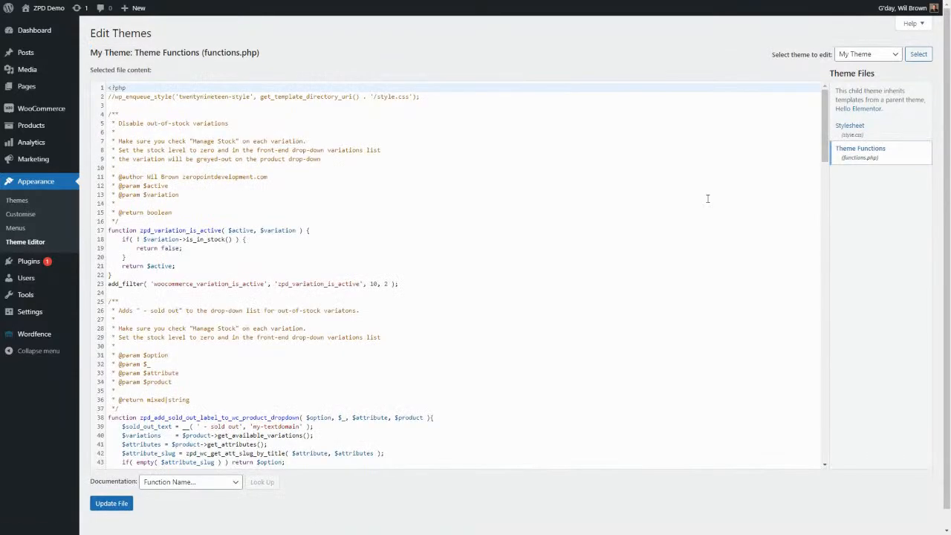
scroll(402, 275, down, 5)
scroll(402, 275, down, 10)
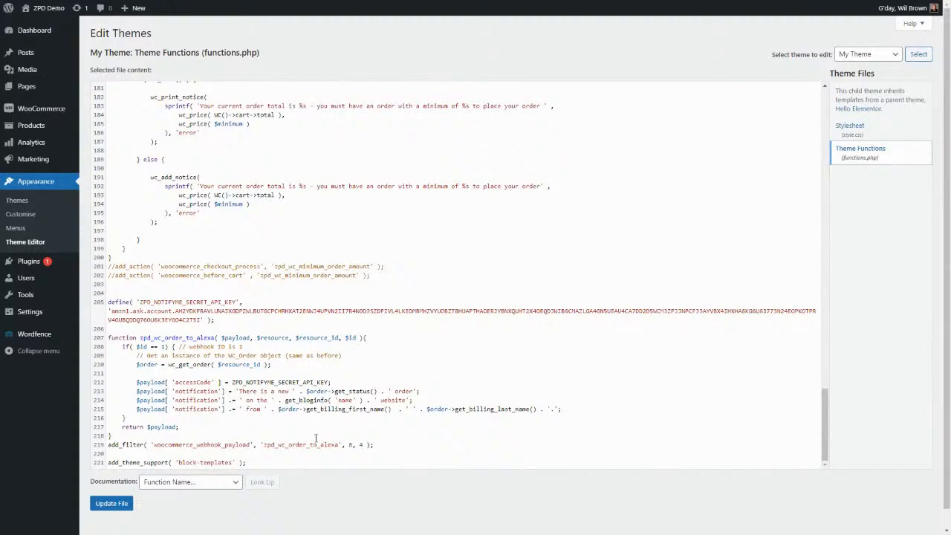
mouse_move(258, 462)
mouse_down()
mouse_move(109, 462)
mouse_move(268, 465)
mouse_up()
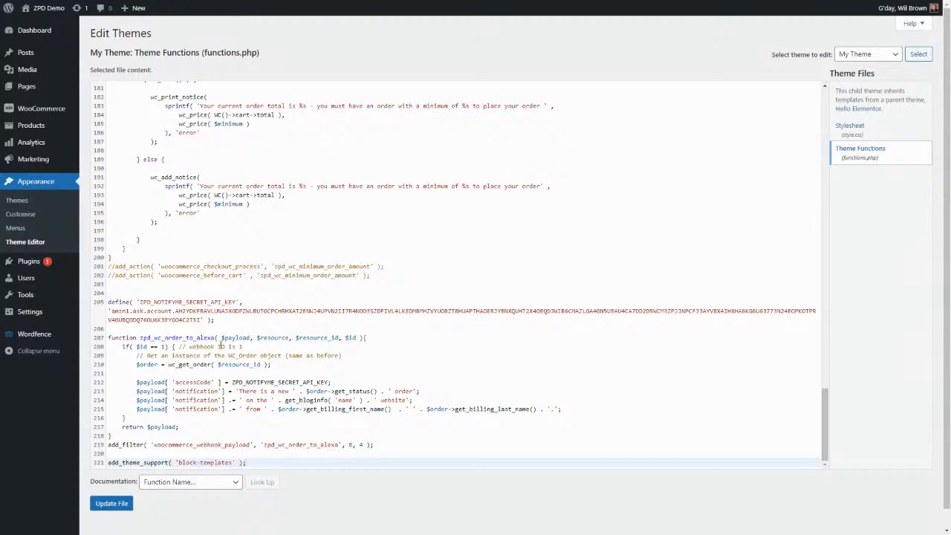
Create a new page from the Pages list and dismiss the block editor welcome guide.
click(28, 88)
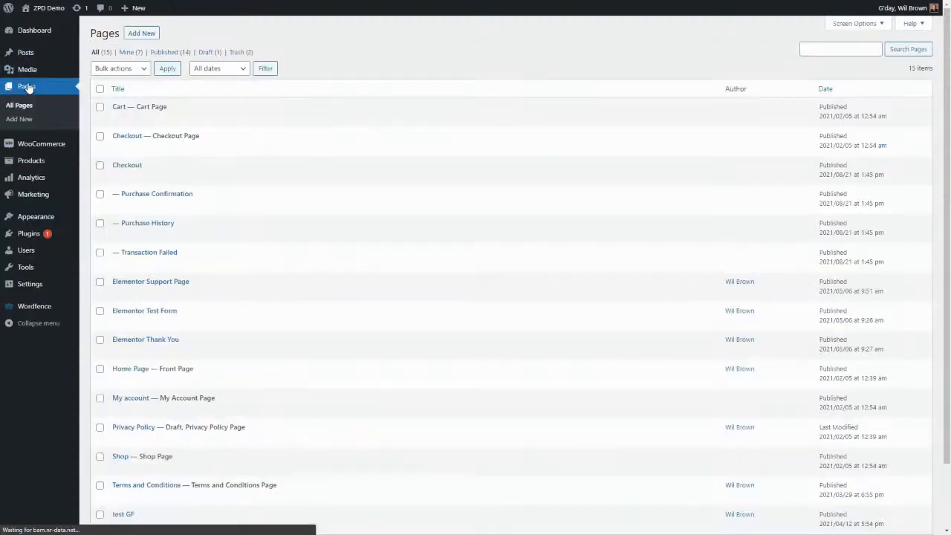
click(143, 34)
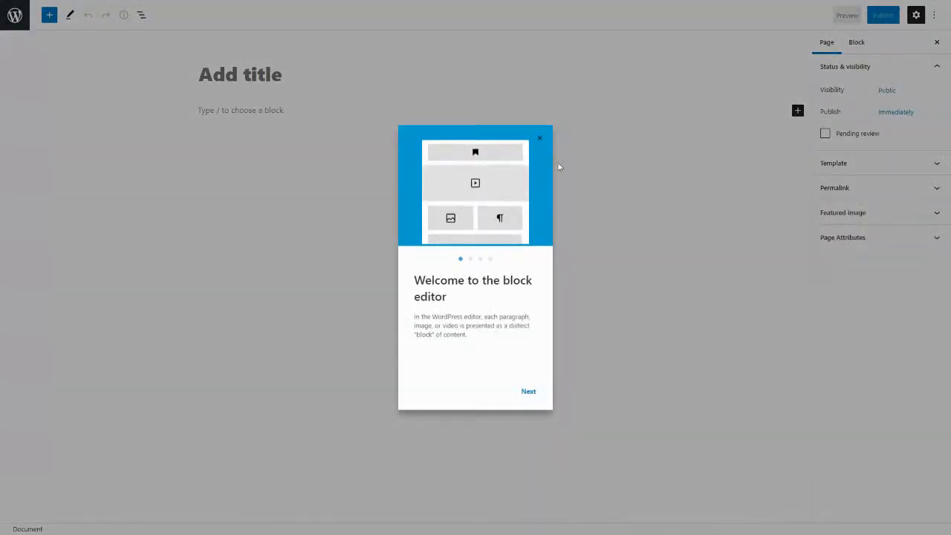
click(540, 139)
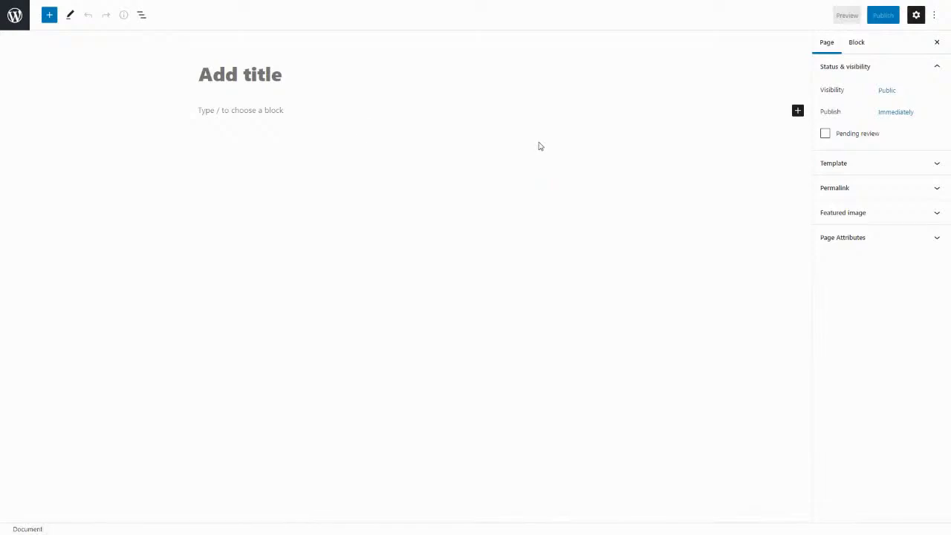
Title the new page "Landing Page Test WPQuickies".
click(253, 75)
text(La)
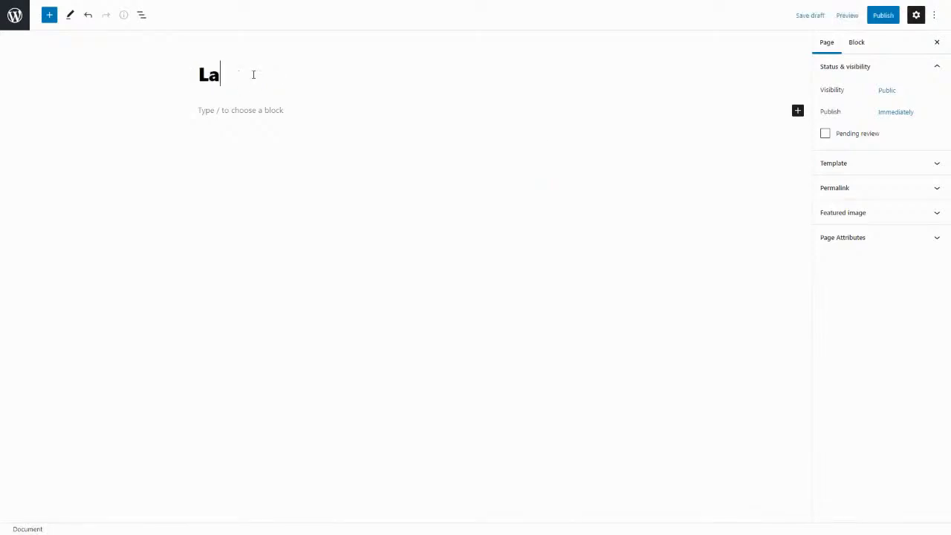
text(nding Page Test QP)
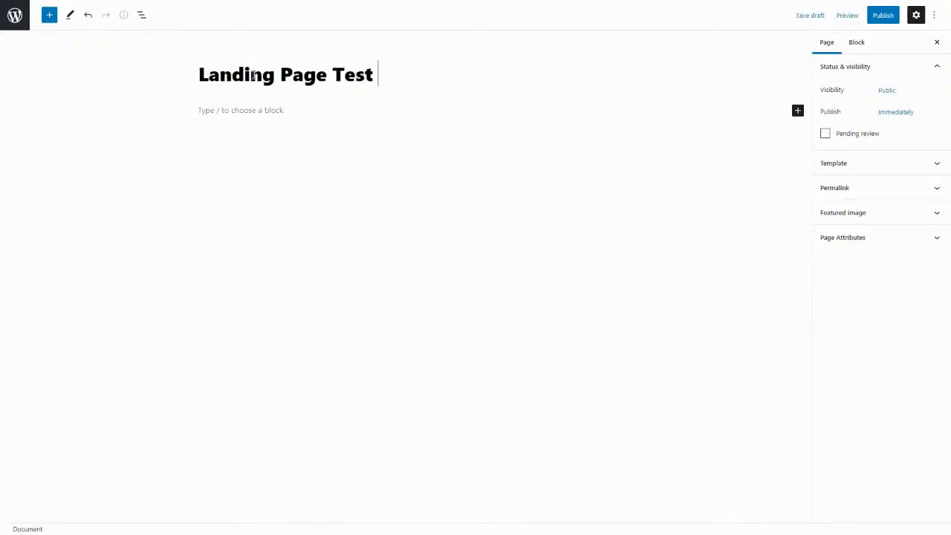
key(BackSpace)
key(BackSpace)
text(WPQU)
key(BackSpace)
text(iock)
key(BackSpace)
key(BackSpace)
key(BackSpace)
text(i)
key(BackSpace)
key(BackSpace)
text(uickei)
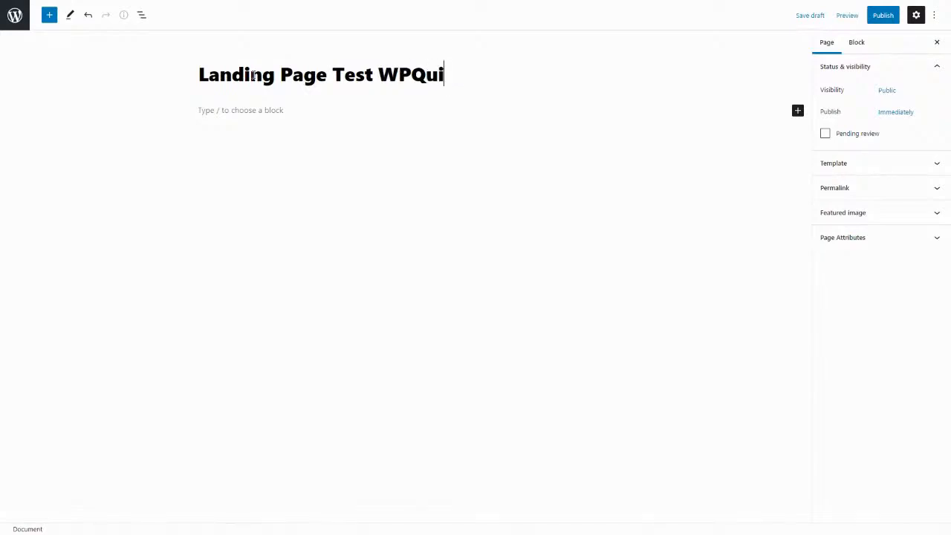
key(BackSpace)
key(BackSpace)
text(ies)
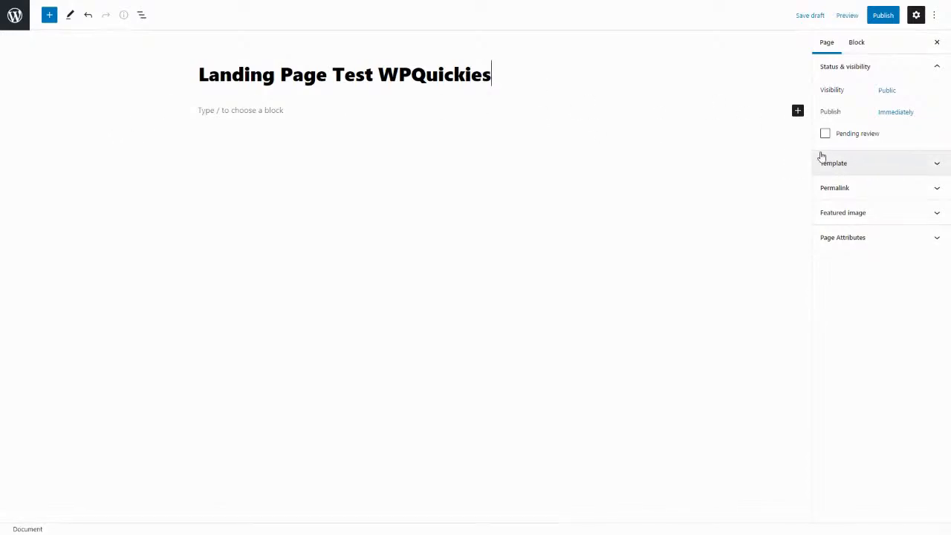
Check which templates are available for the page, keeping Default template selected.
click(933, 165)
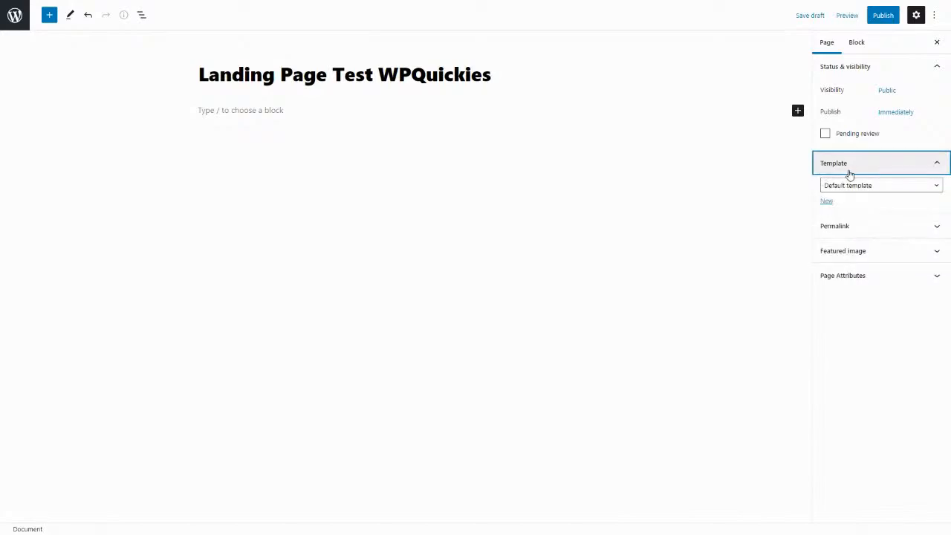
click(936, 187)
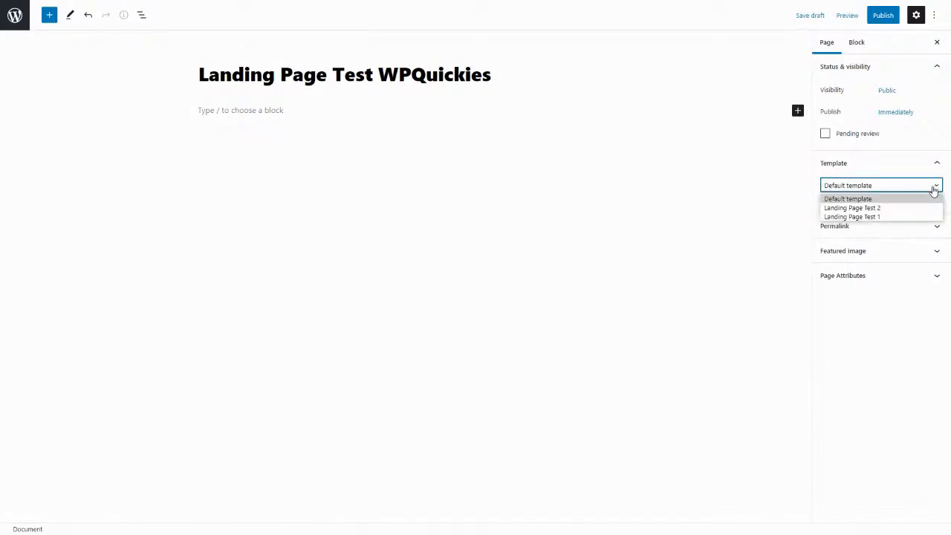
click(844, 192)
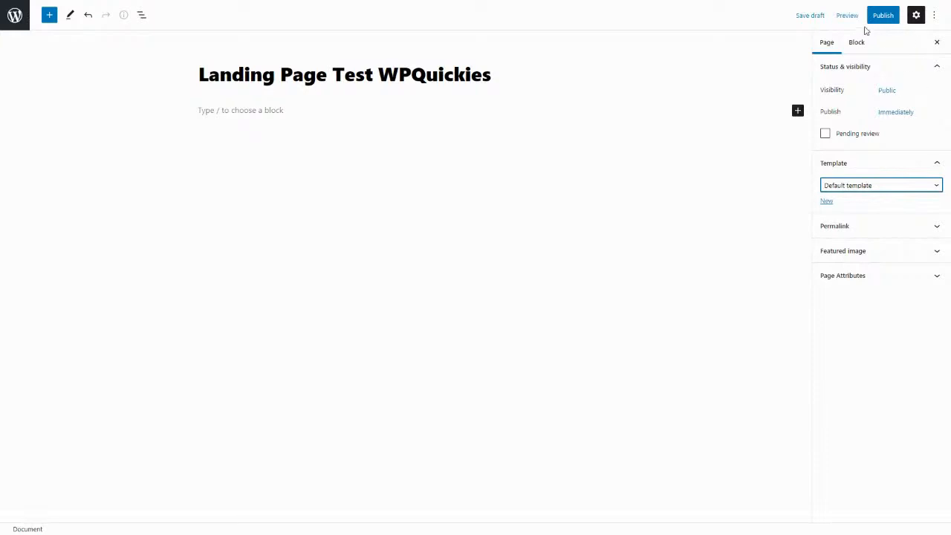
Publish the page and return to its page settings.
click(887, 15)
click(844, 22)
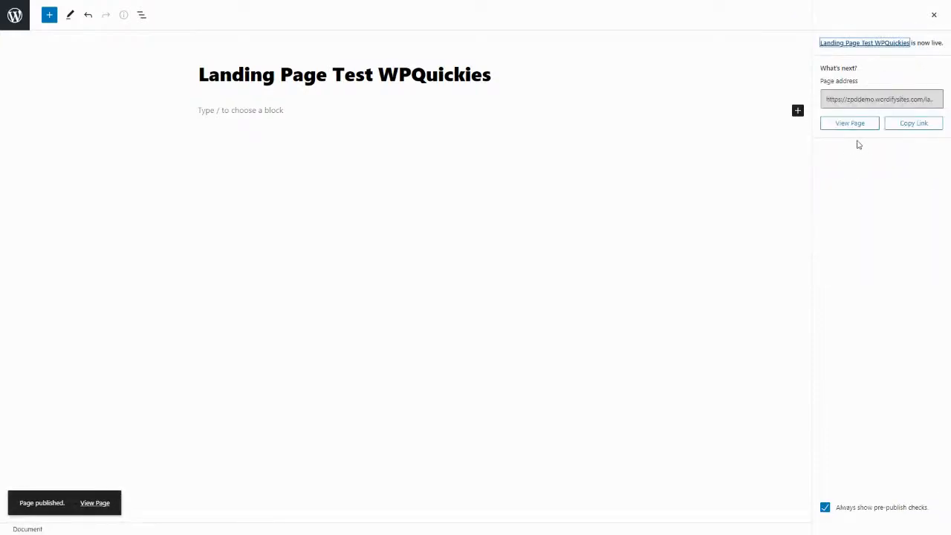
click(934, 16)
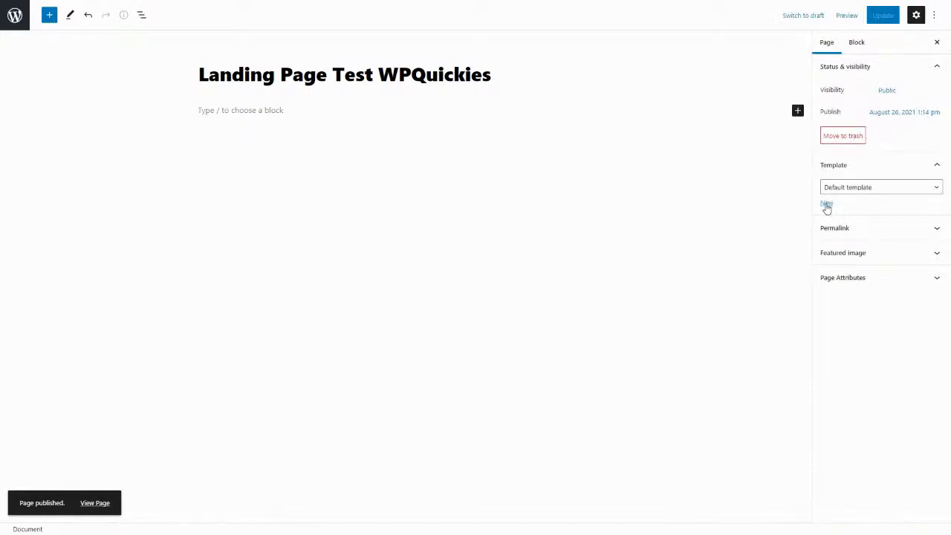
Create a custom template named "WPQuickies Landing Page" for the page and dismiss the template editor's welcome guide.
click(827, 205)
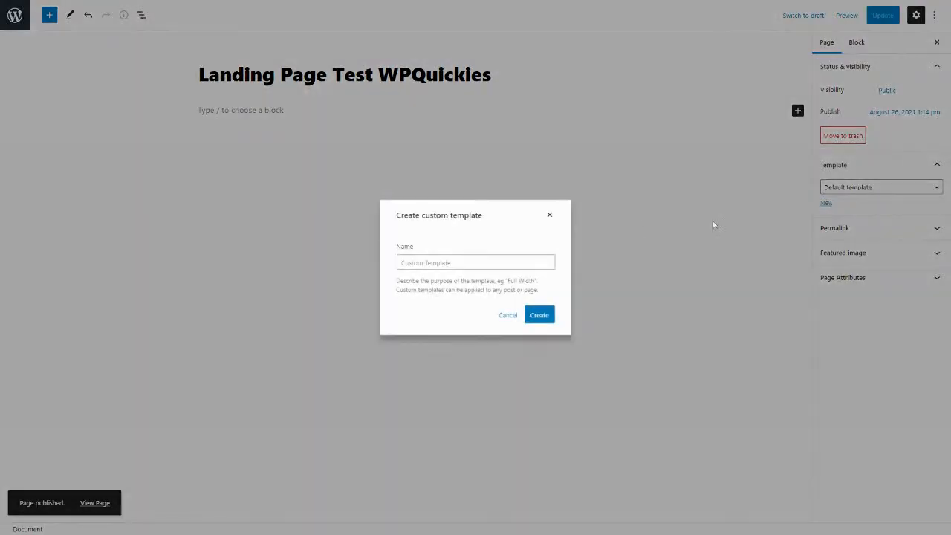
click(462, 264)
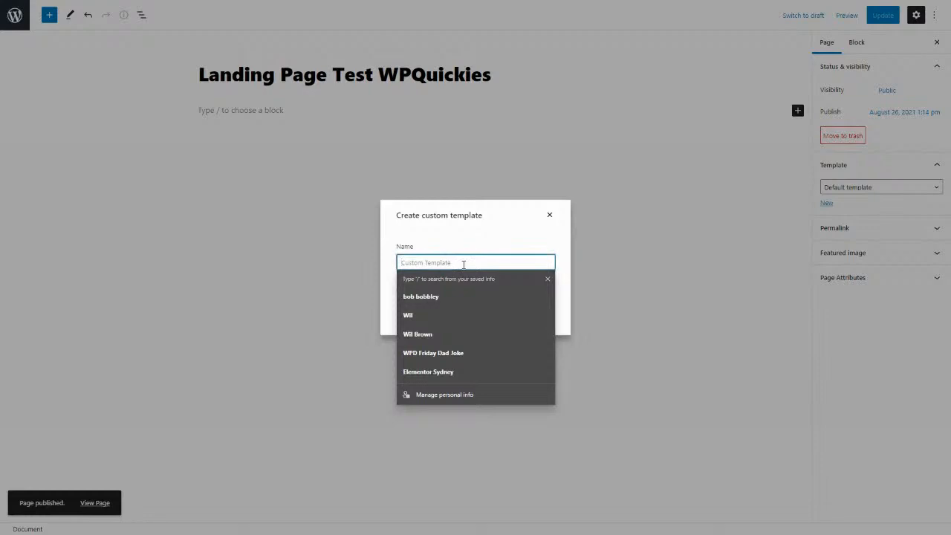
text(WPQuickies Landing Page)
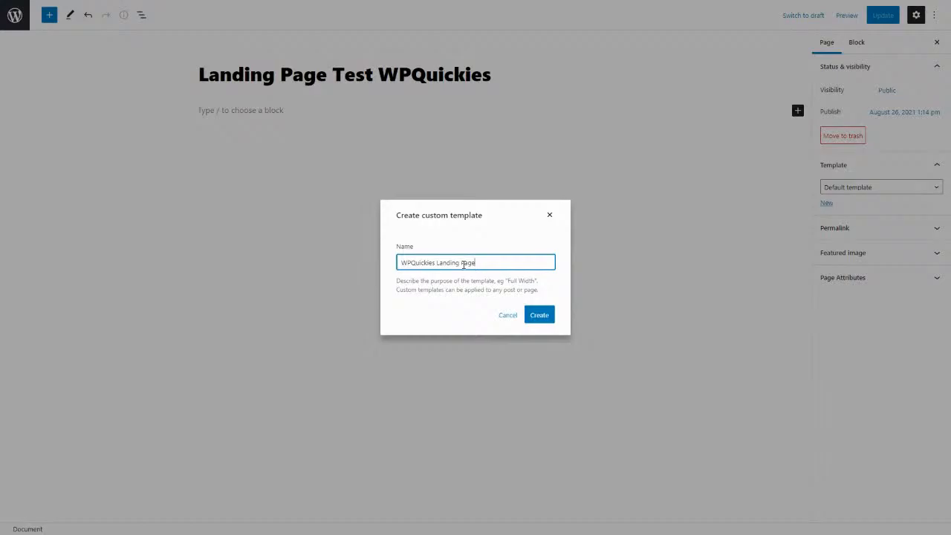
click(540, 314)
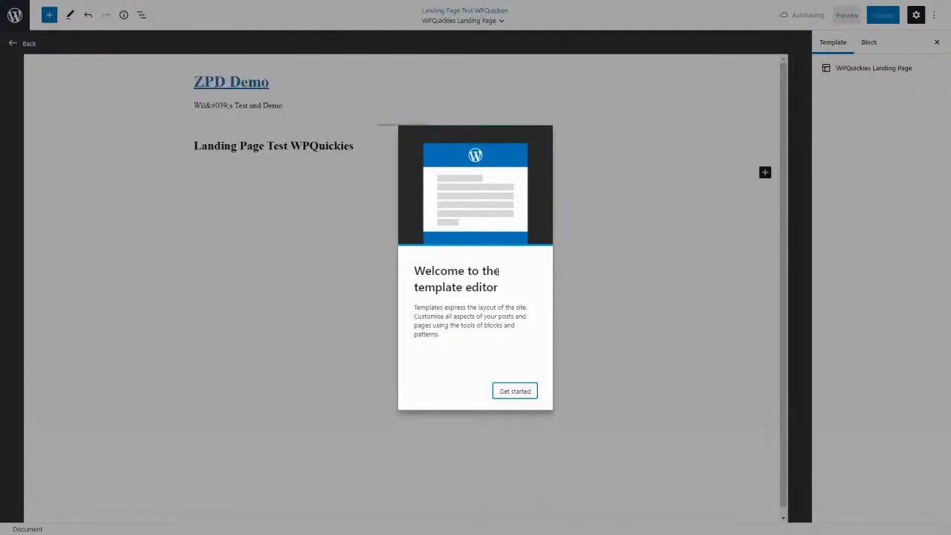
click(515, 391)
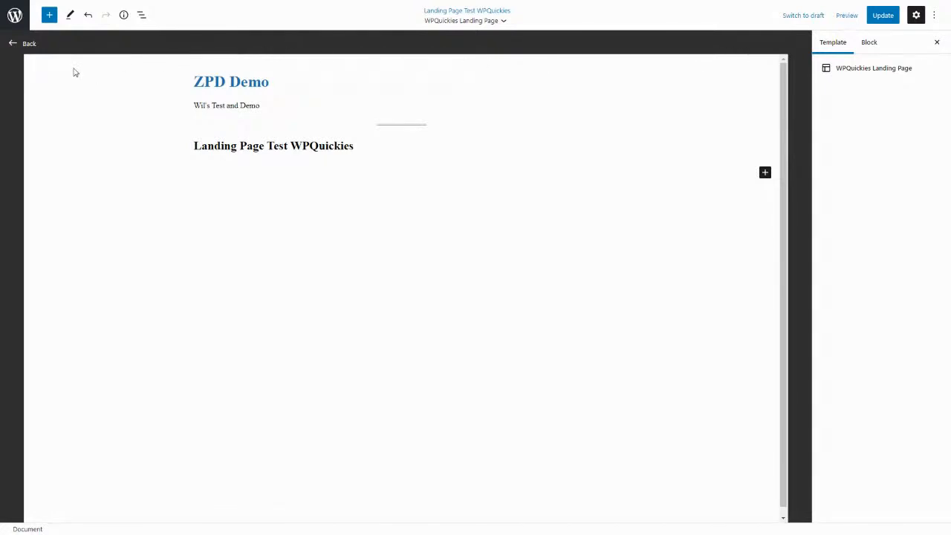
Examine the template's default blocks one by one: the site title, tagline, separator and post title.
click(252, 87)
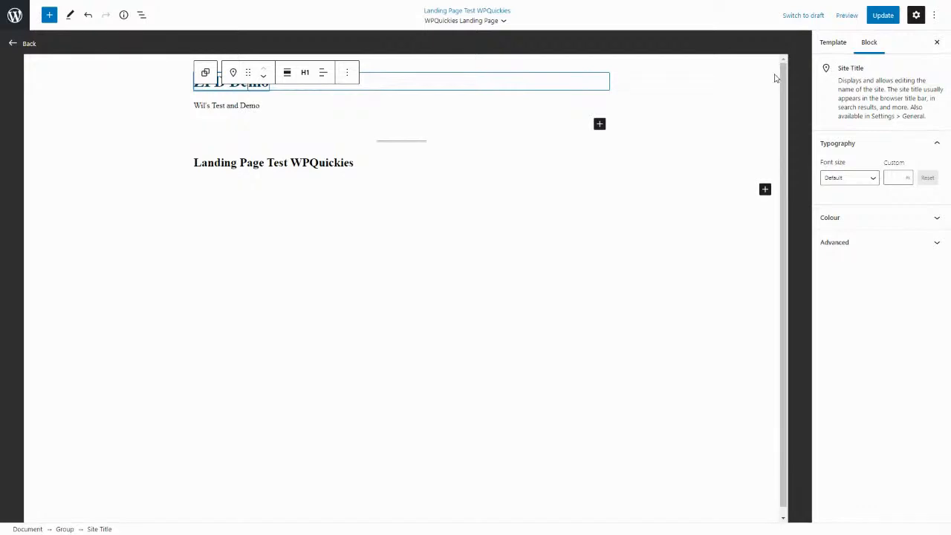
click(222, 106)
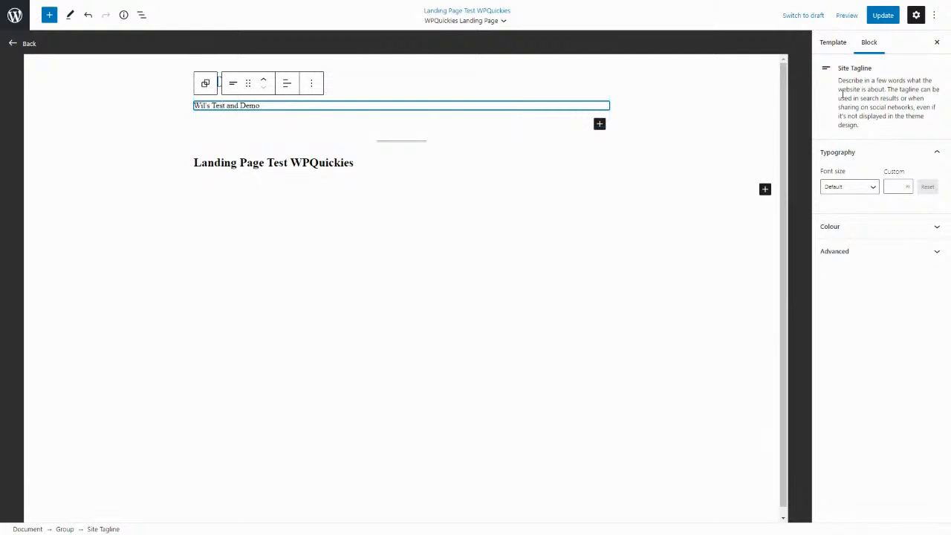
click(388, 140)
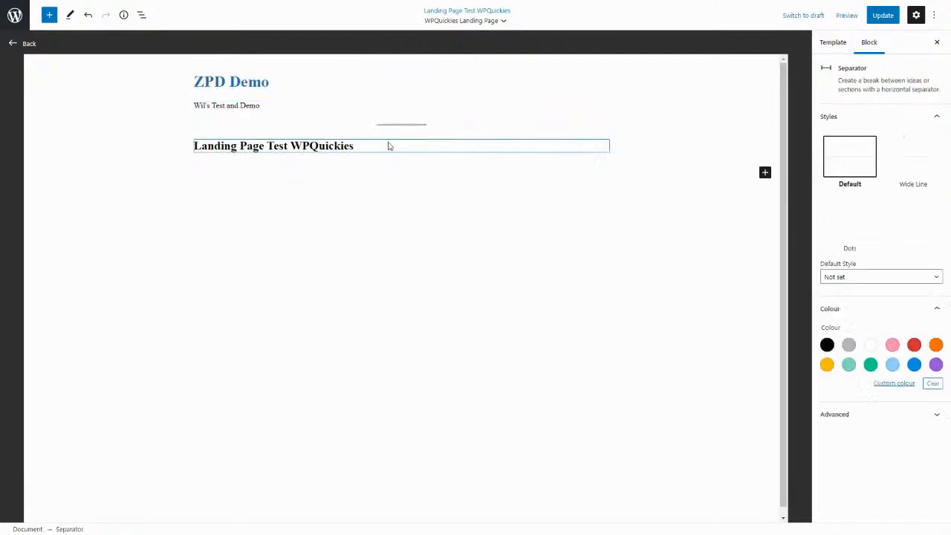
click(388, 132)
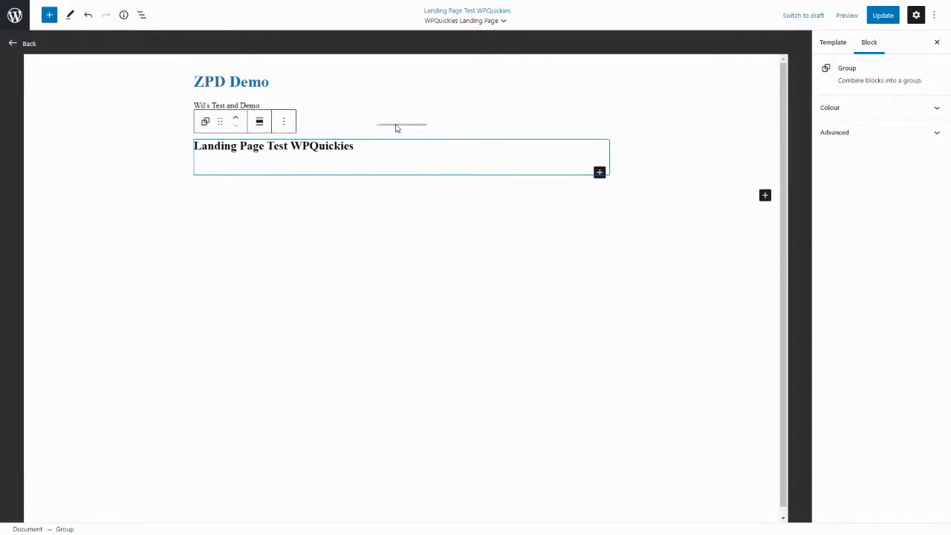
click(396, 129)
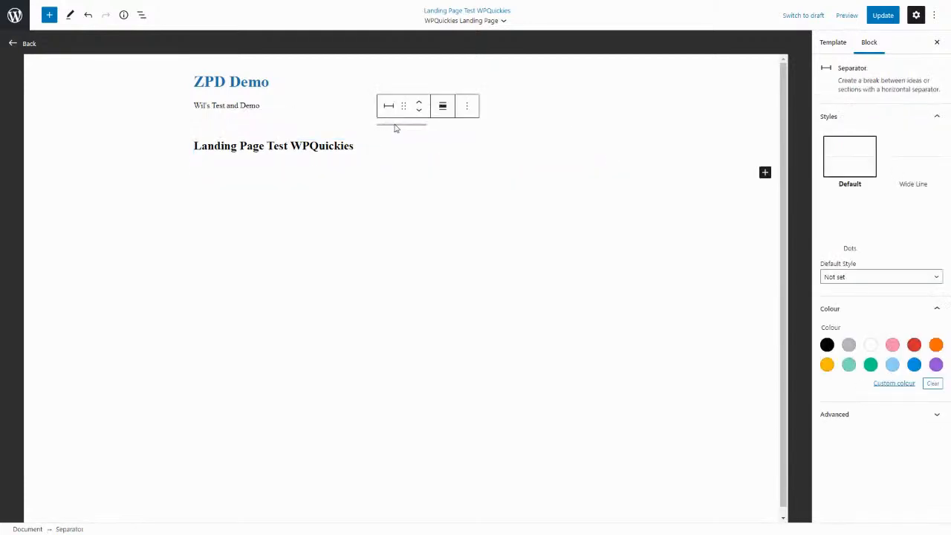
click(286, 149)
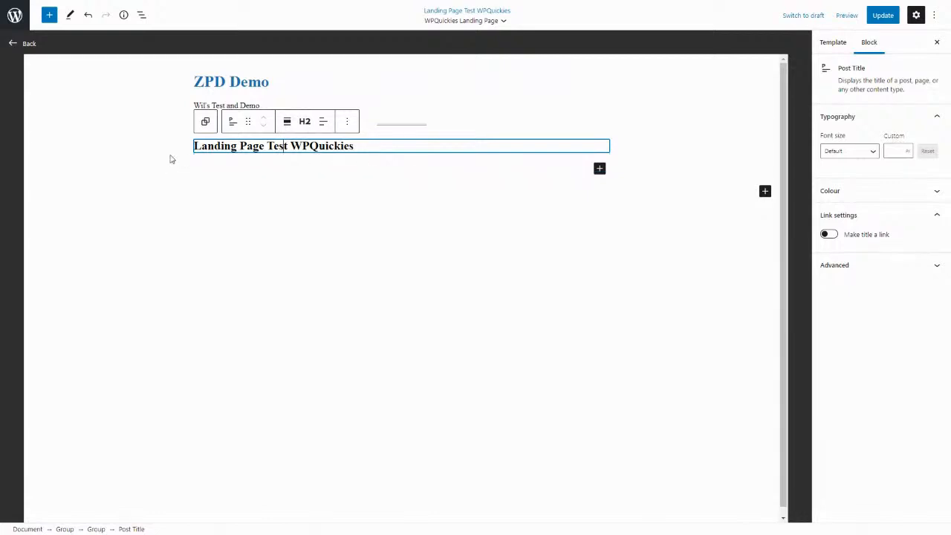
Remove the header group containing the site title and tagline from the template.
click(218, 85)
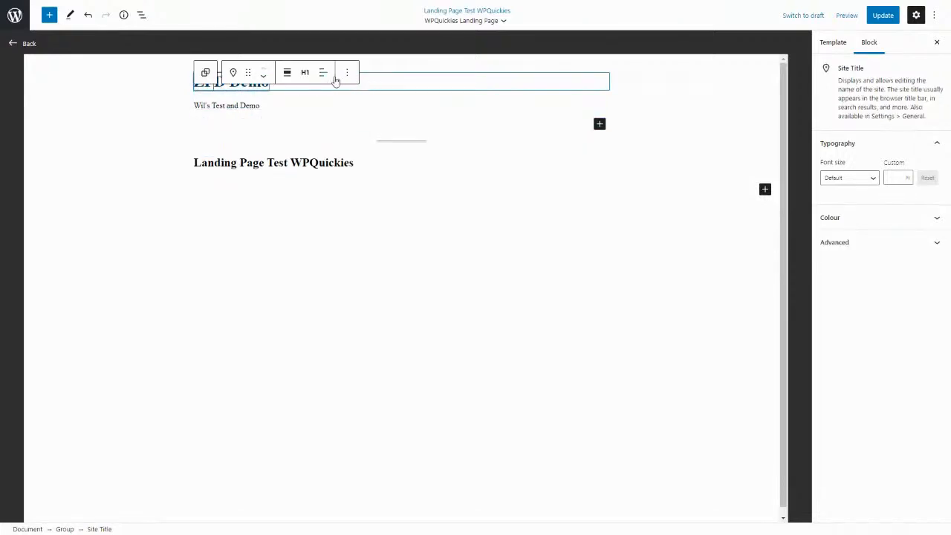
click(205, 73)
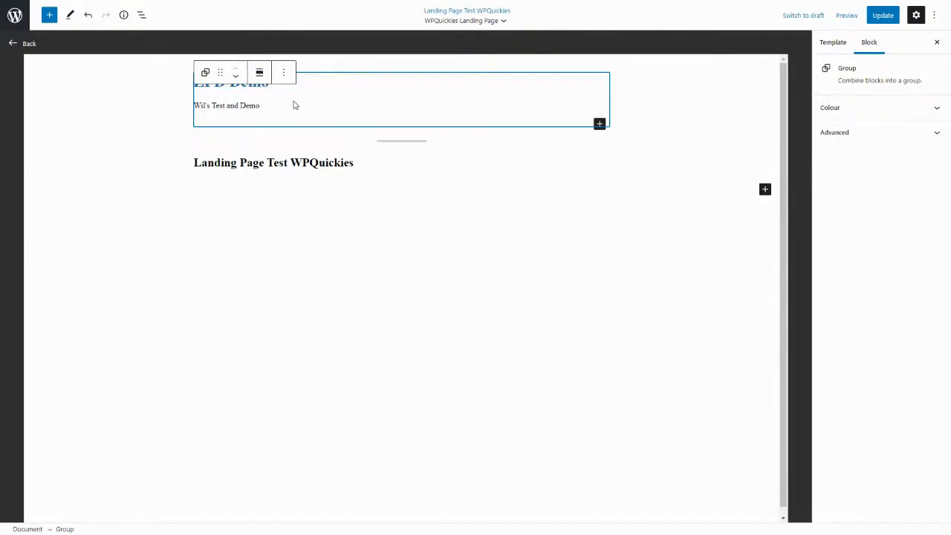
click(291, 75)
click(299, 272)
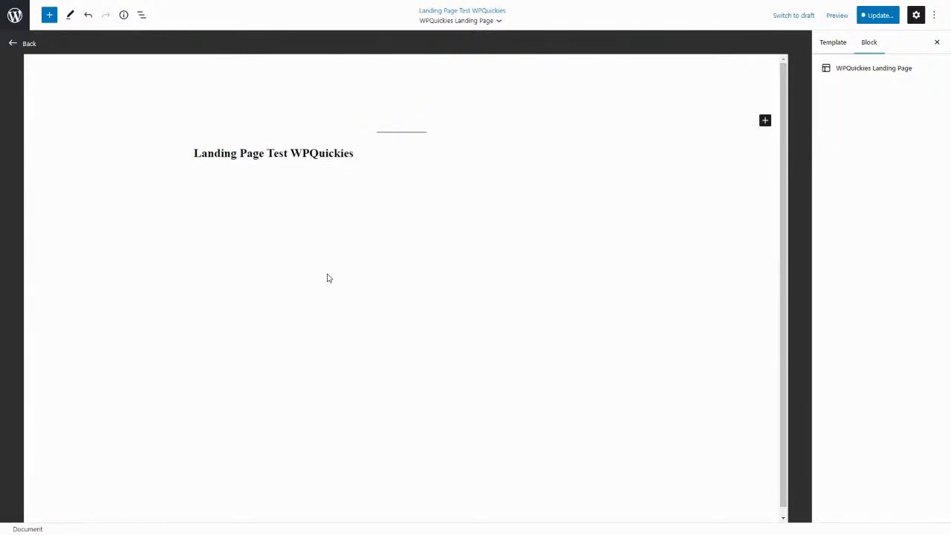
Remove the separator block above the post title from the template.
mouse_move(401, 75)
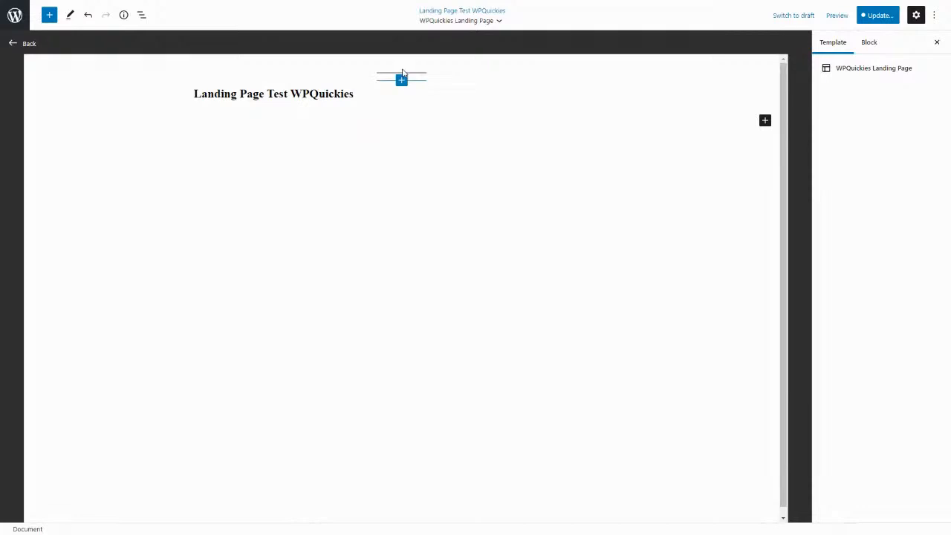
click(402, 76)
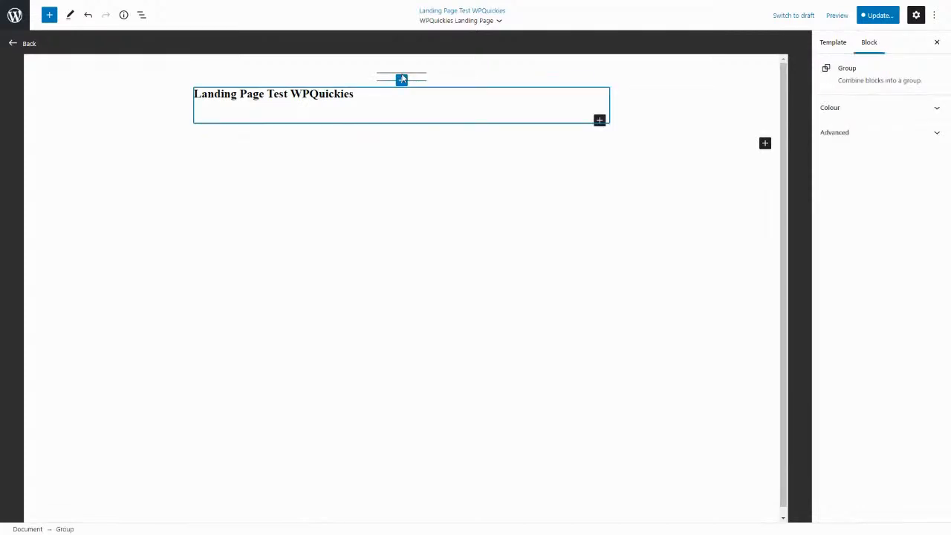
click(407, 76)
click(468, 58)
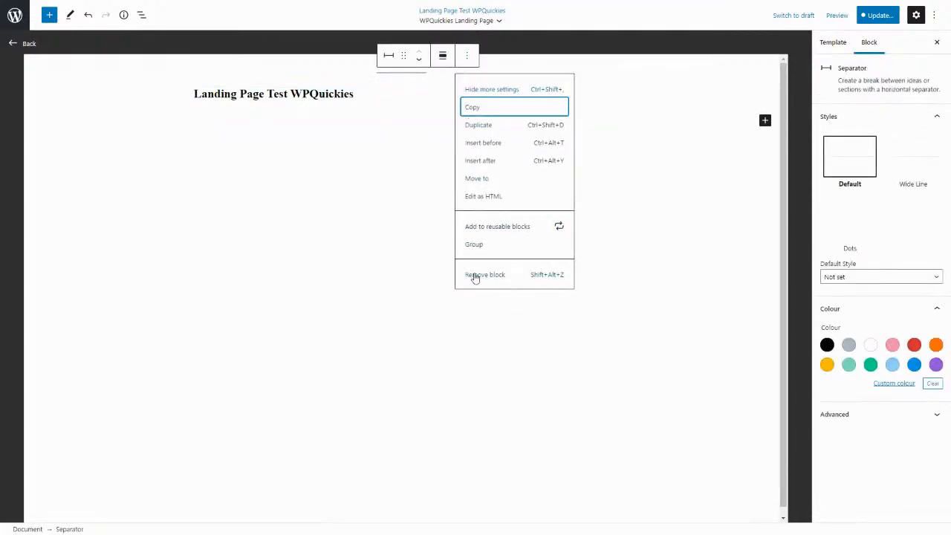
click(474, 274)
Centre the text of the template's post title block.
click(314, 84)
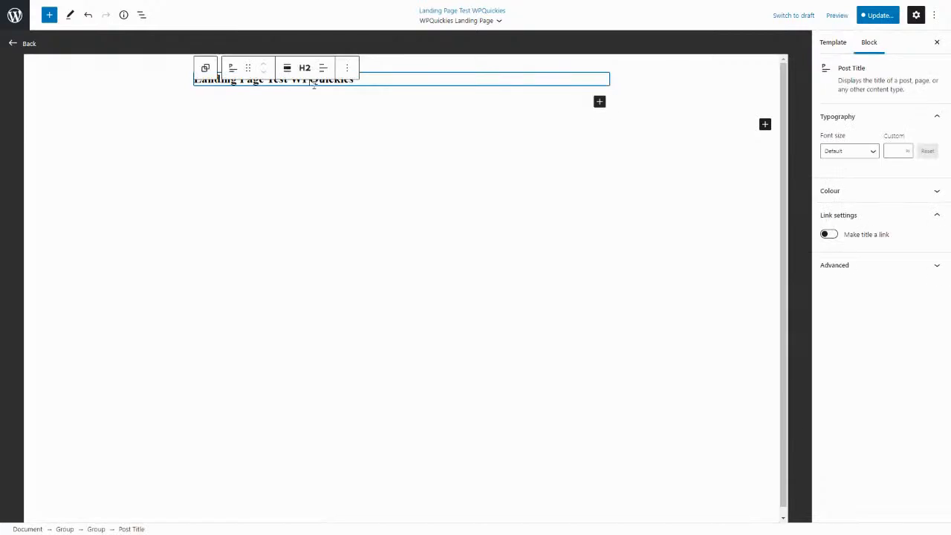
click(323, 68)
click(353, 121)
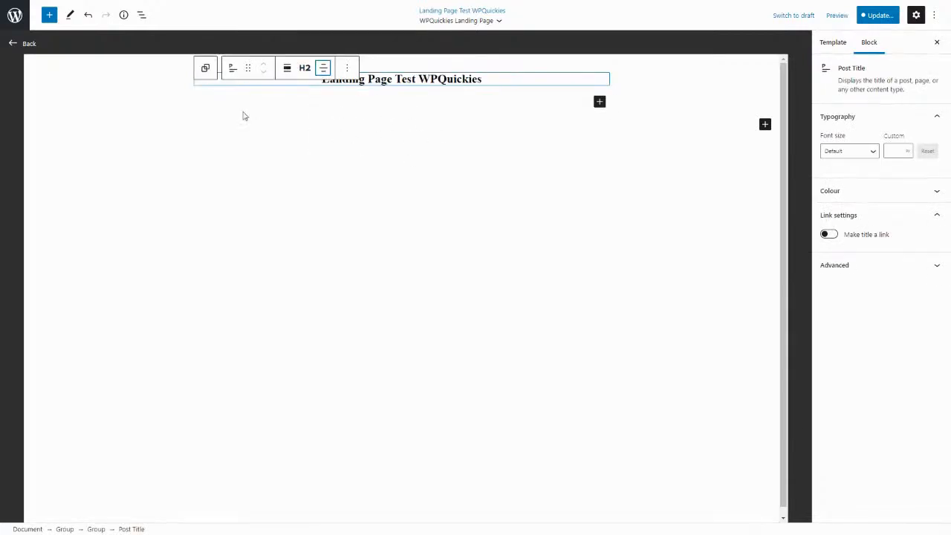
click(353, 119)
Add a centred paragraph below the post title reading "Welcome to my landing page".
click(49, 15)
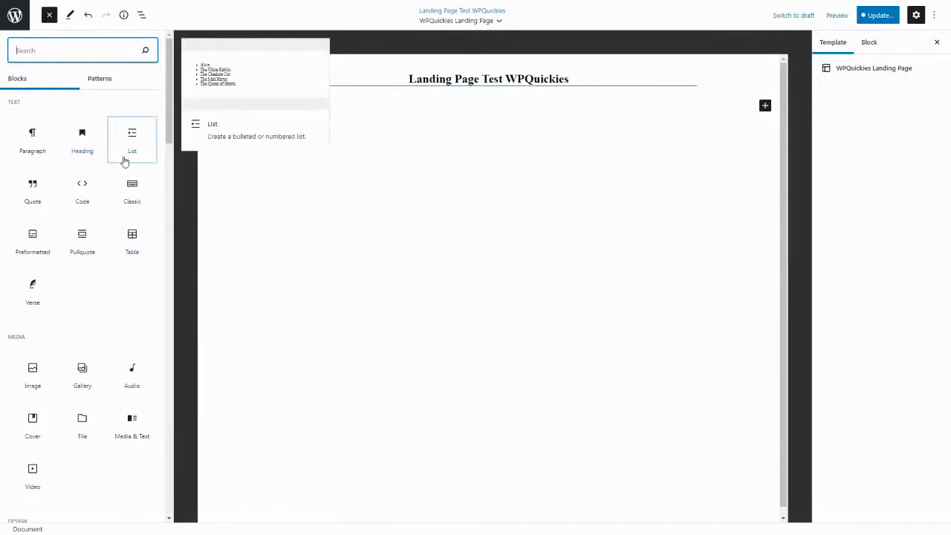
drag(23, 159, 484, 103)
click(429, 105)
text(Welcome to my l)
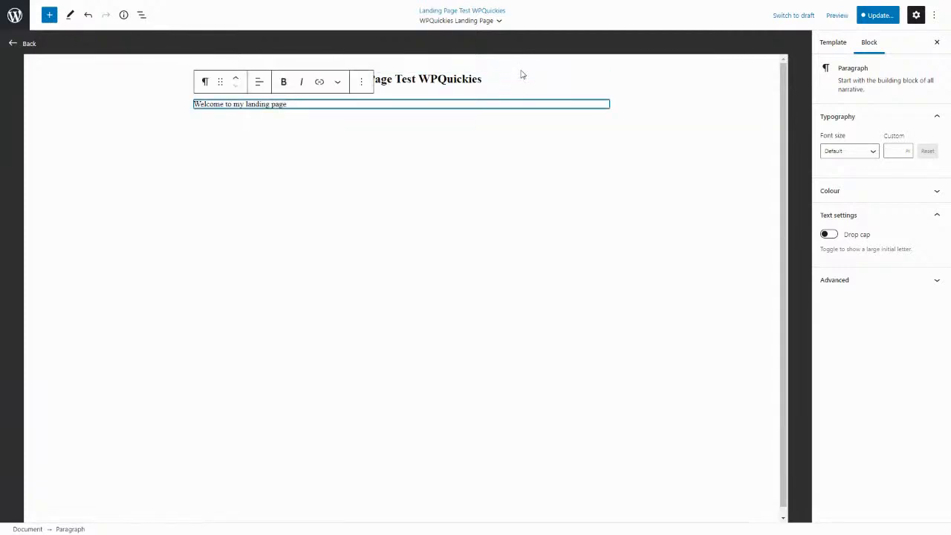
click(264, 86)
click(275, 134)
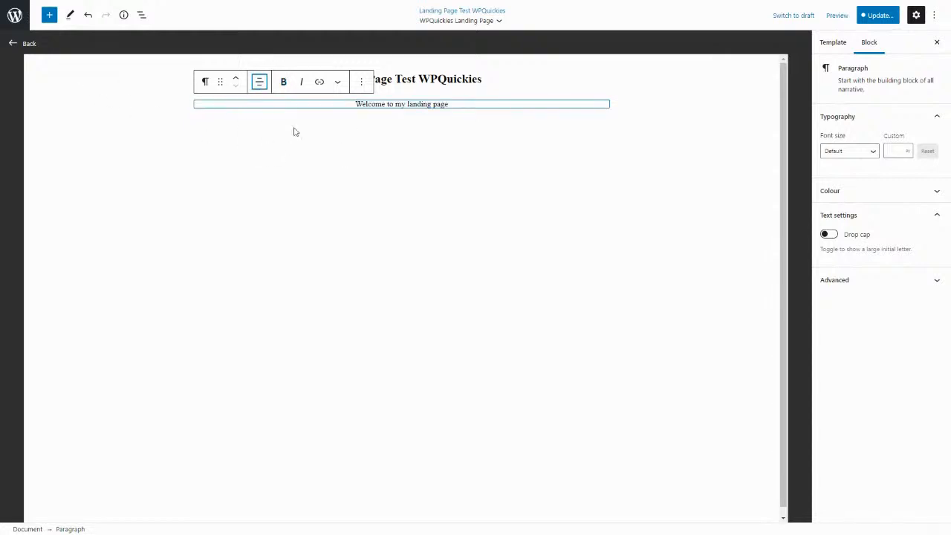
Insert an image block below the paragraph with the Top Banana picture from the media library, aligned centre.
click(49, 15)
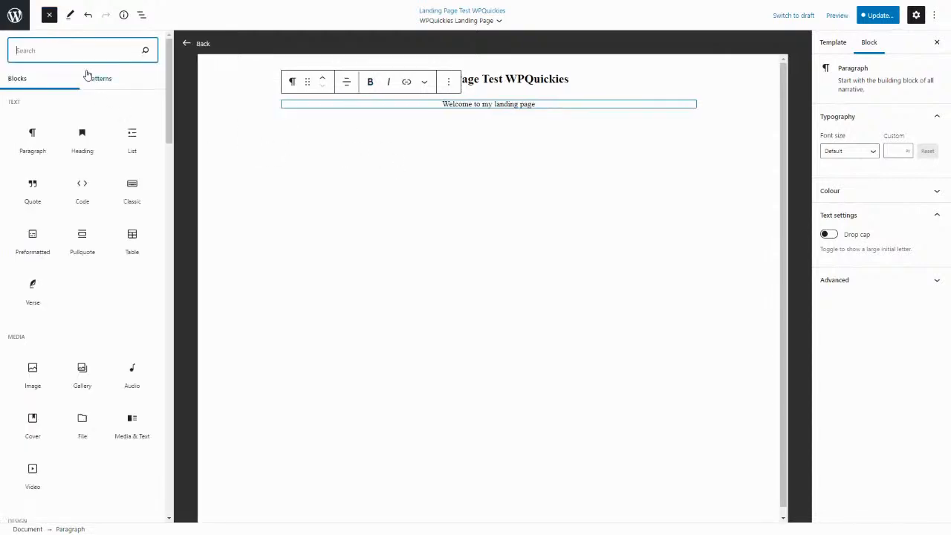
text(ima)
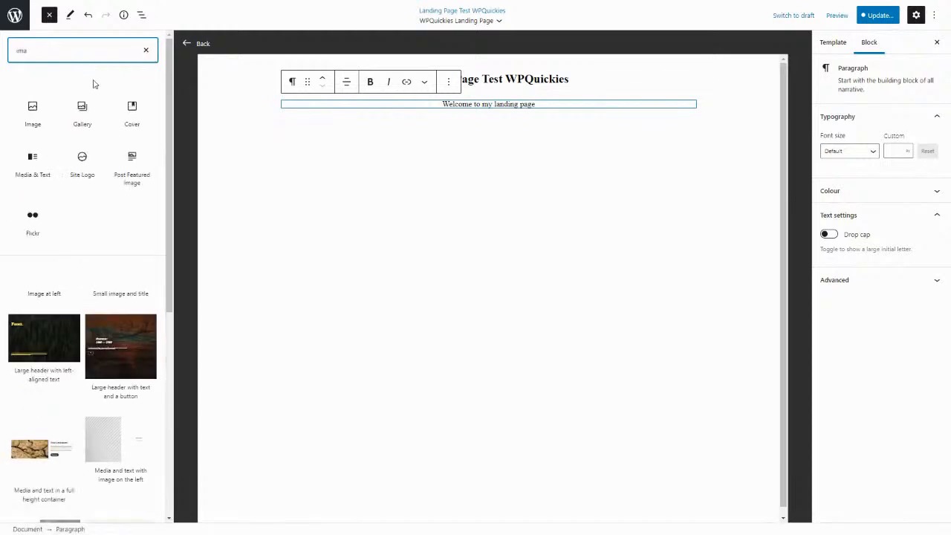
click(37, 121)
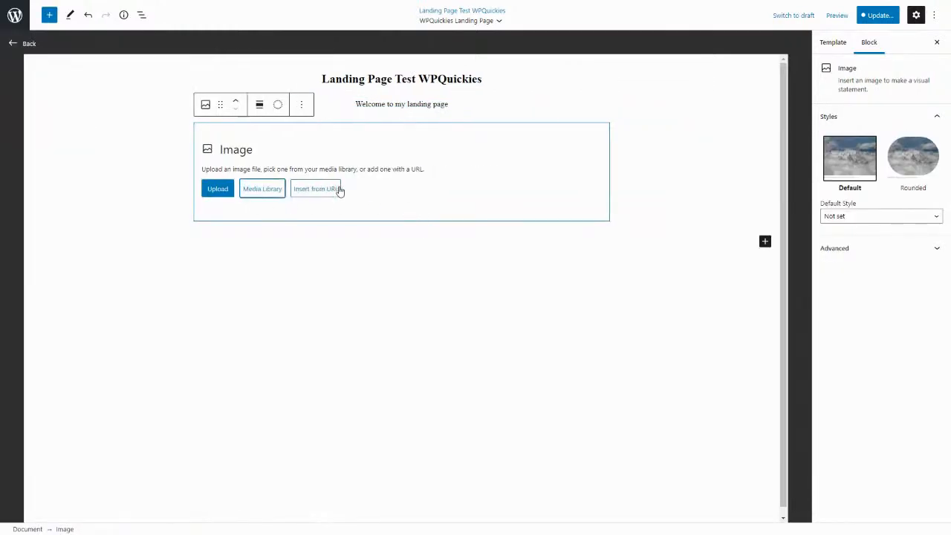
click(253, 192)
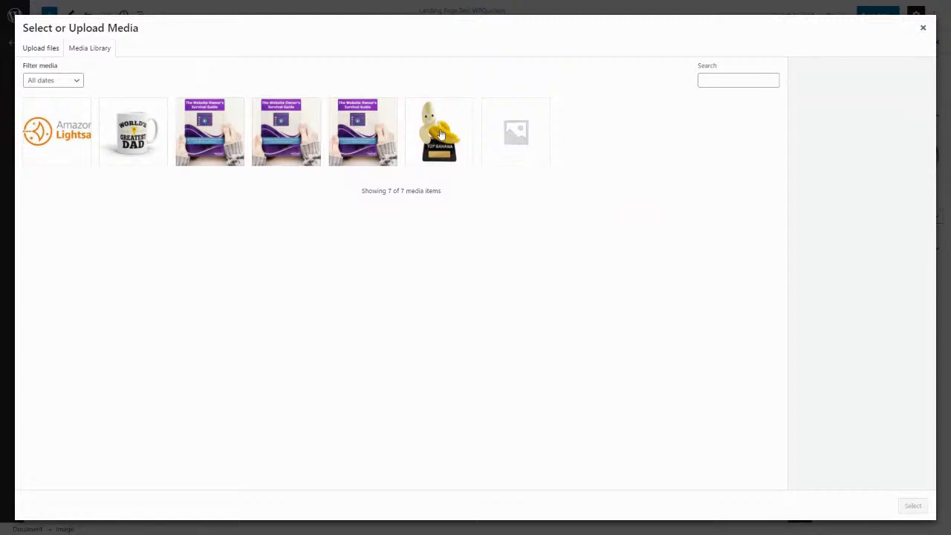
click(446, 138)
click(911, 504)
click(277, 104)
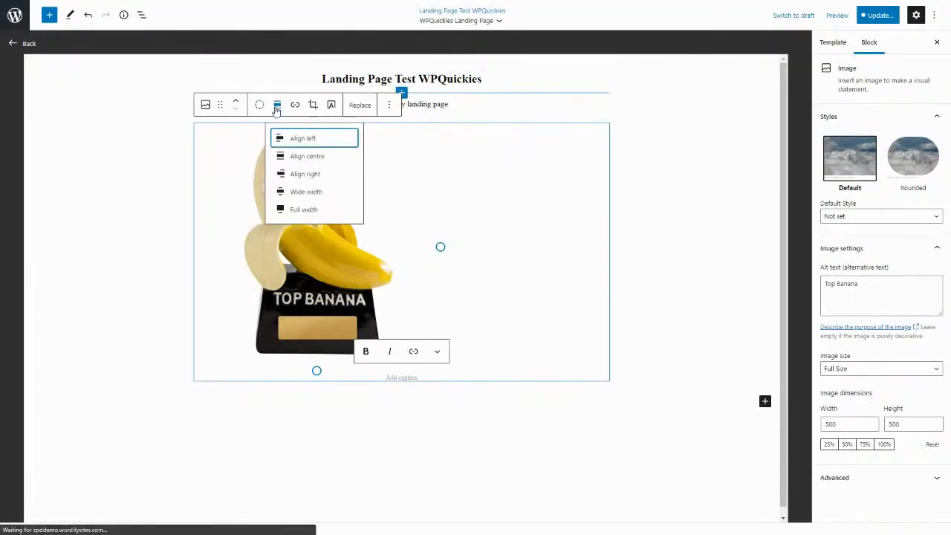
click(312, 156)
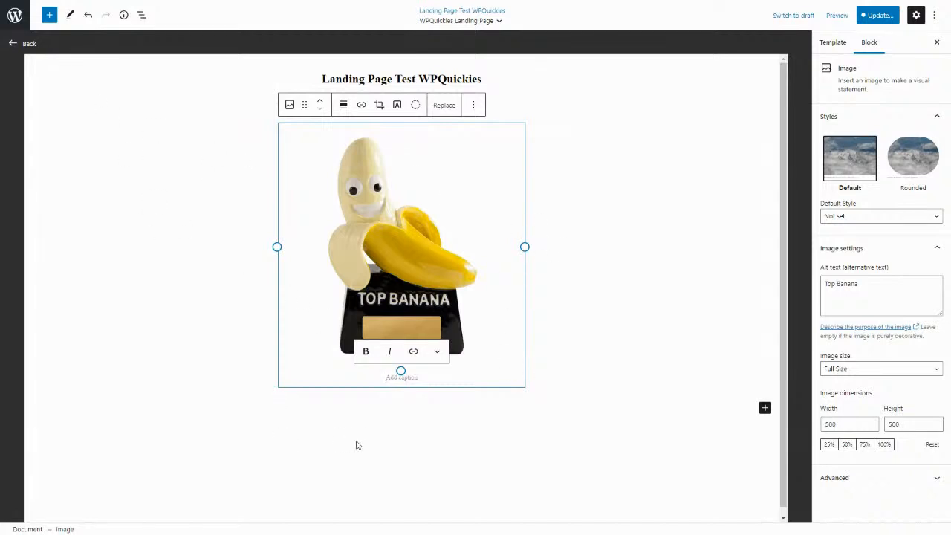
Add a Buttons block below the image with one button labelled "Buy This Now".
click(49, 15)
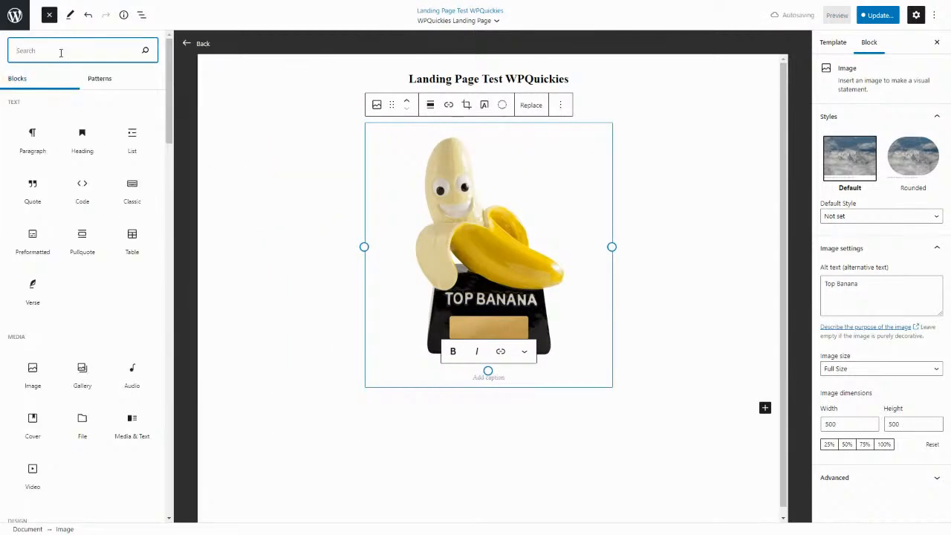
text(button)
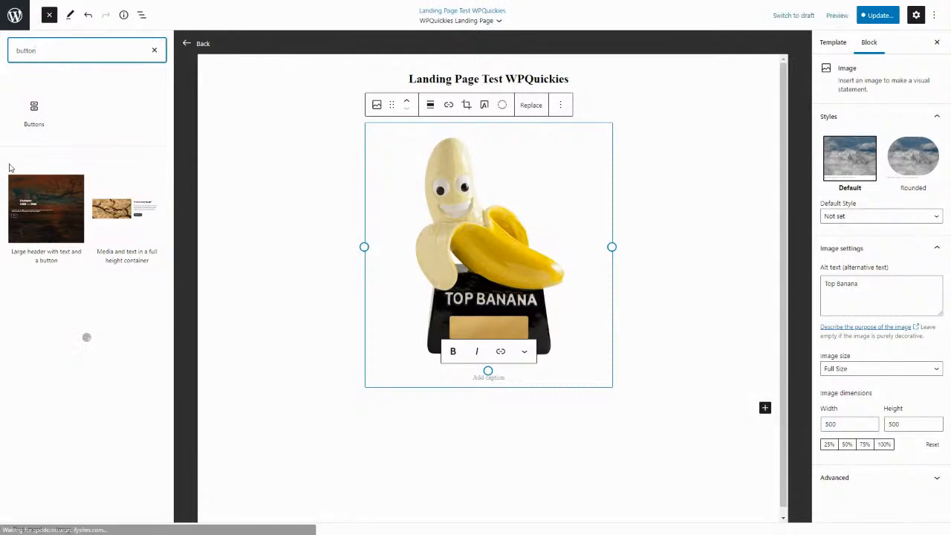
click(36, 109)
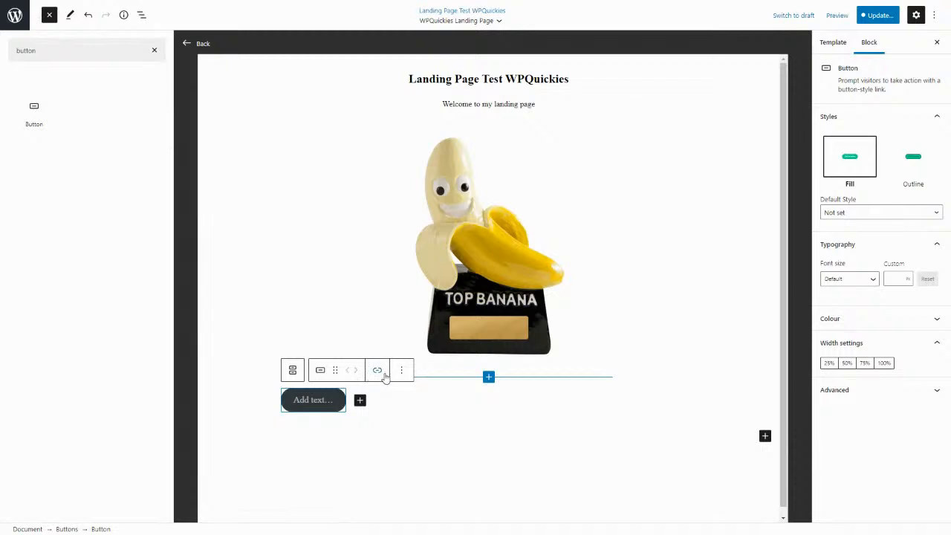
click(321, 371)
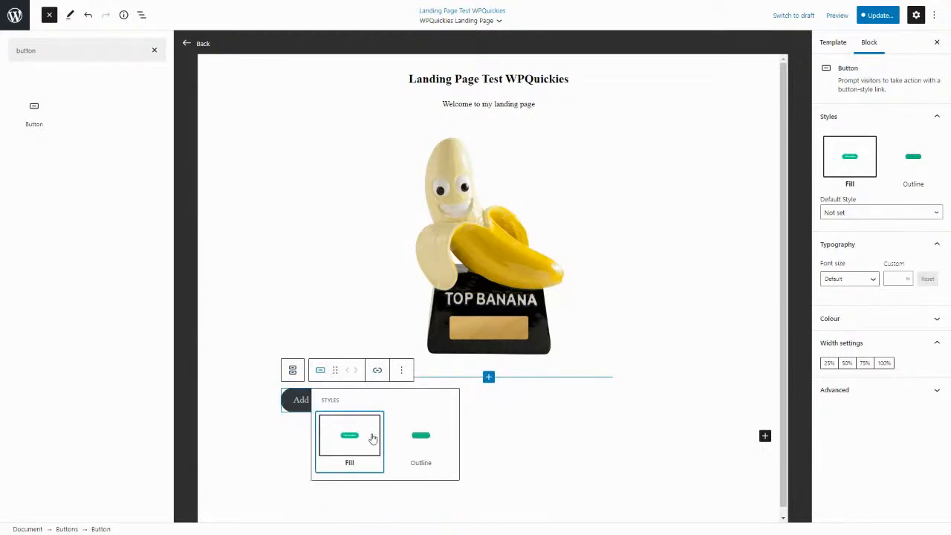
click(401, 371)
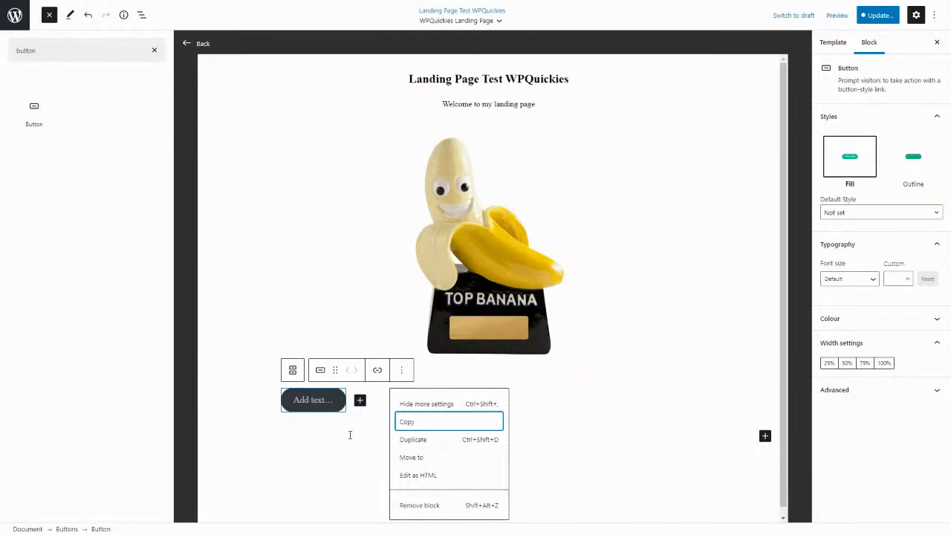
click(338, 403)
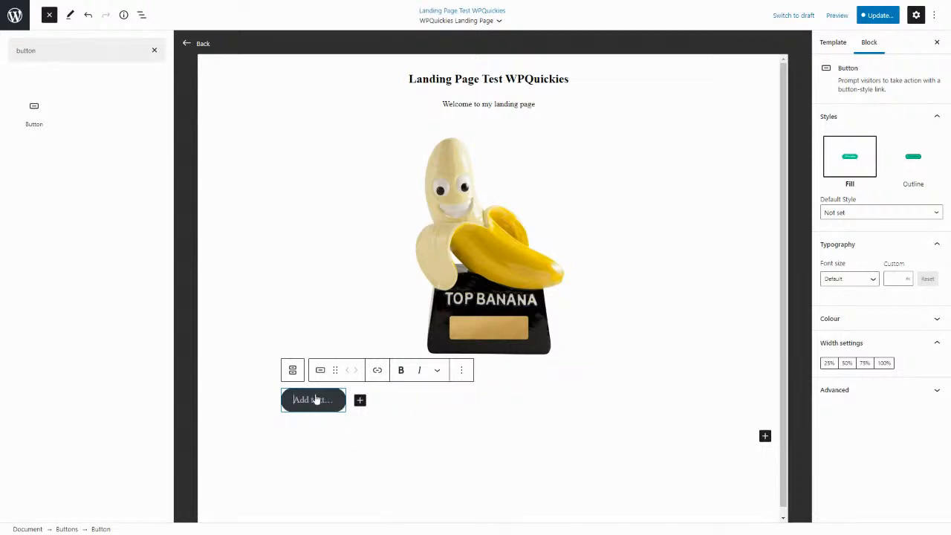
text(Buy This)
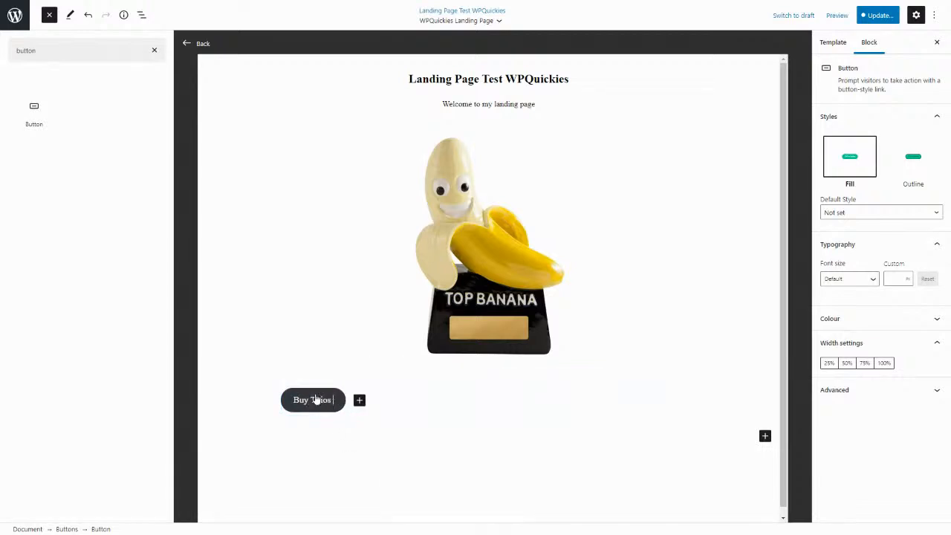
text( Now)
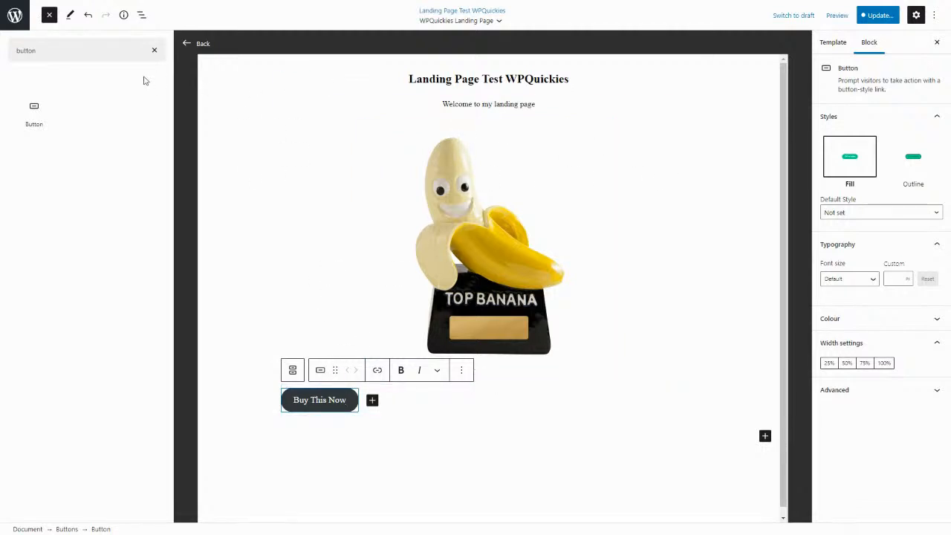
click(156, 51)
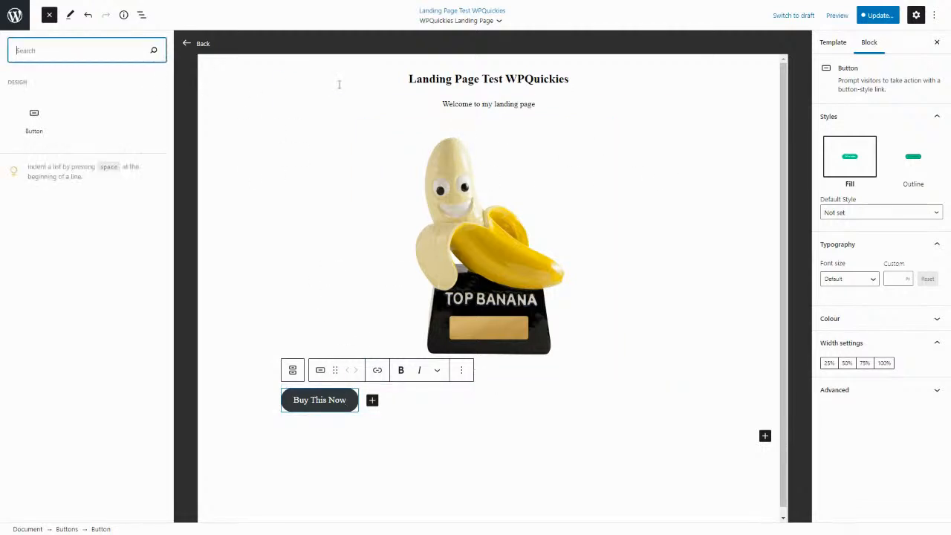
Save the changes to both the Landing Page Test WPQuickies page and the WPQuickies Landing Page template.
click(875, 16)
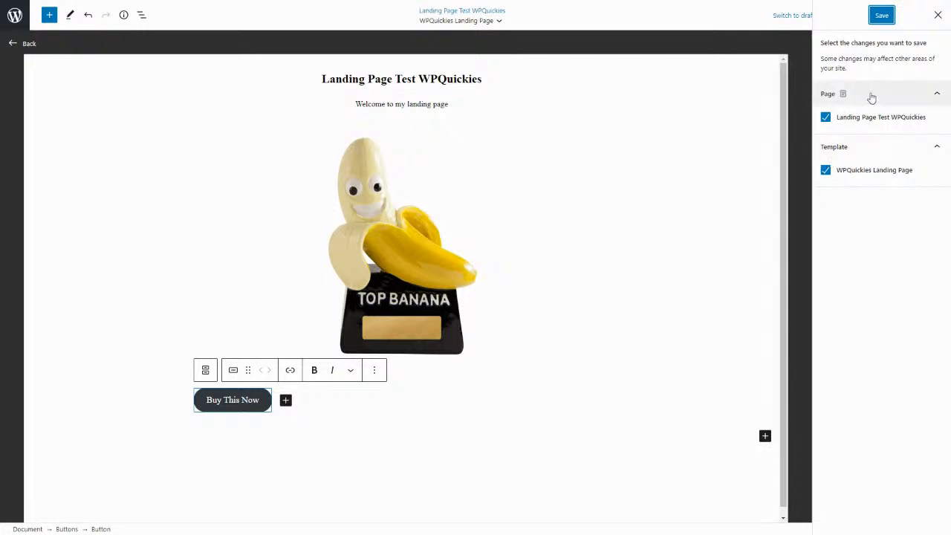
click(826, 117)
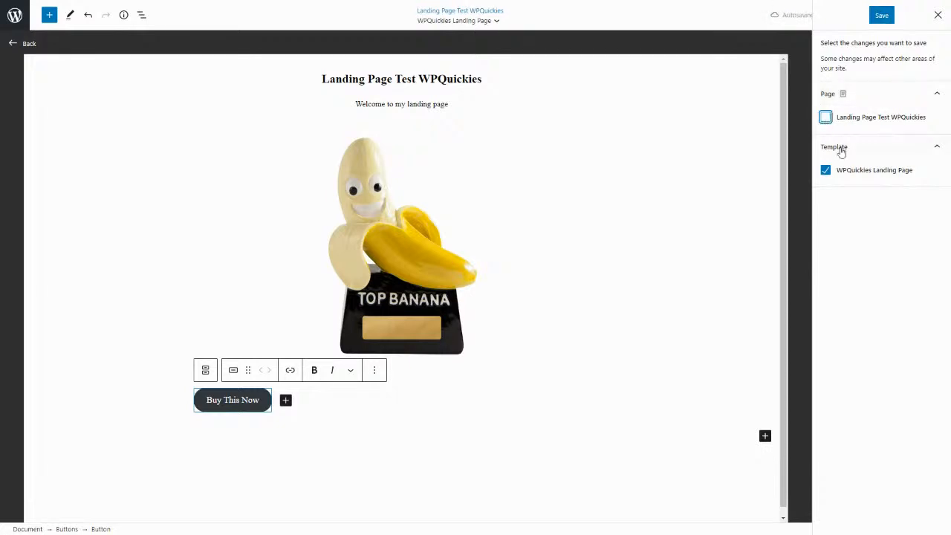
click(825, 117)
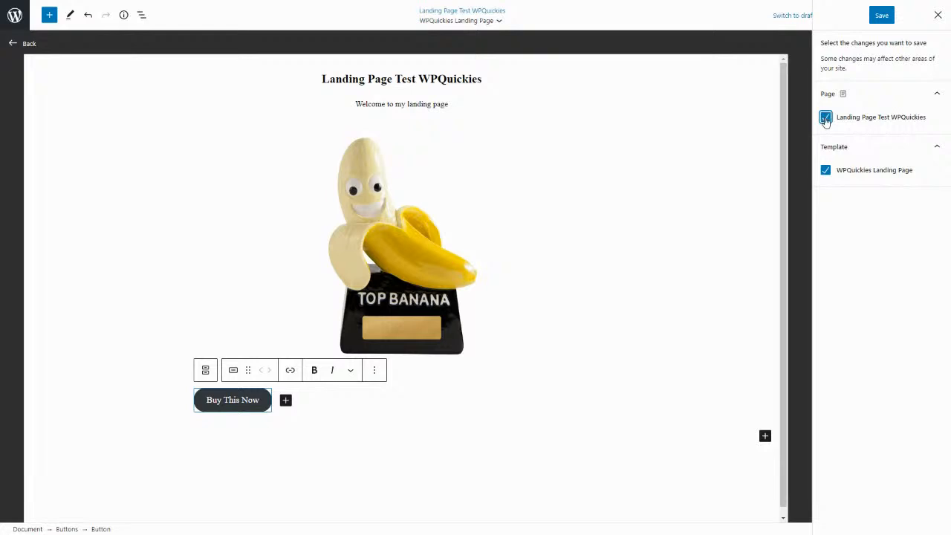
click(881, 16)
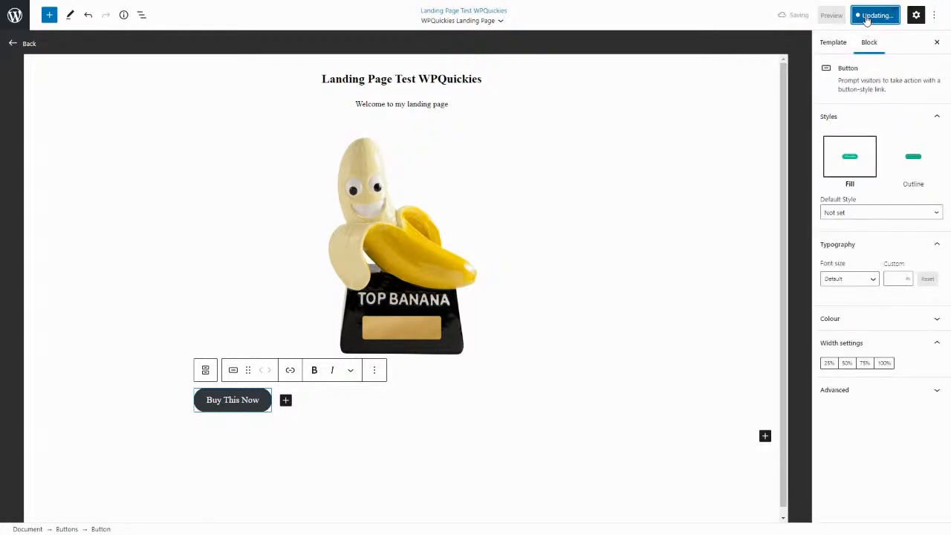
Leave the template editor and preview the page in a new tab.
click(27, 45)
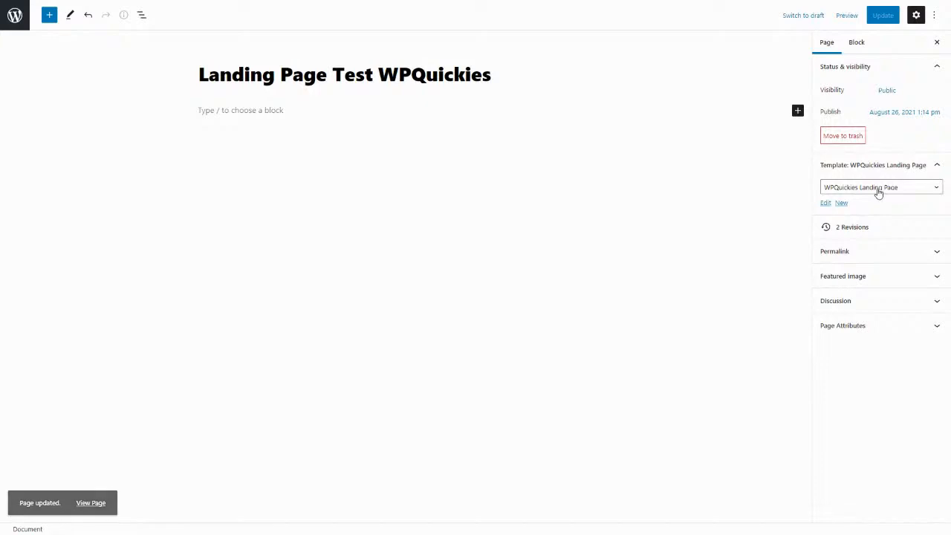
click(844, 18)
click(797, 112)
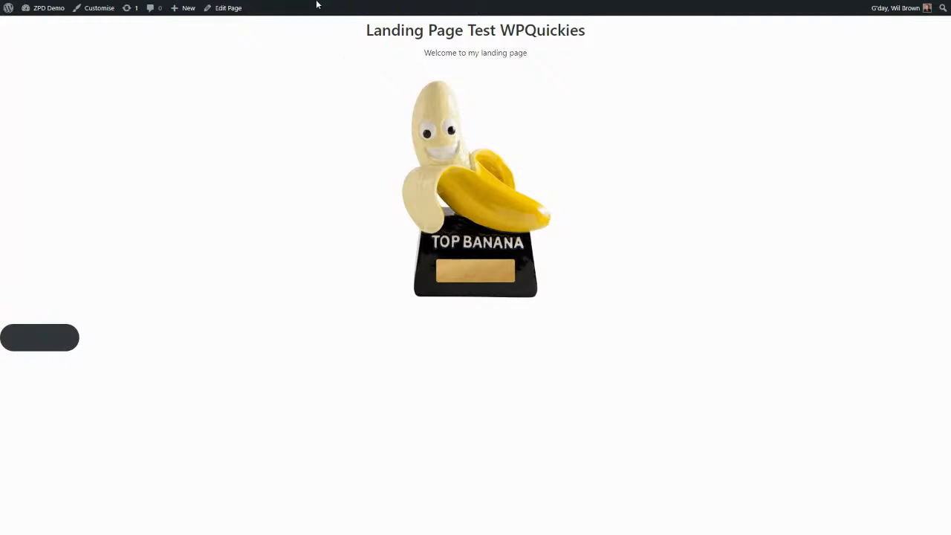
Return to the page editor, add a heading block reading "This Is the Page Editor Block" below the title, and update the page.
mouse_move(317, 5)
key(F11)
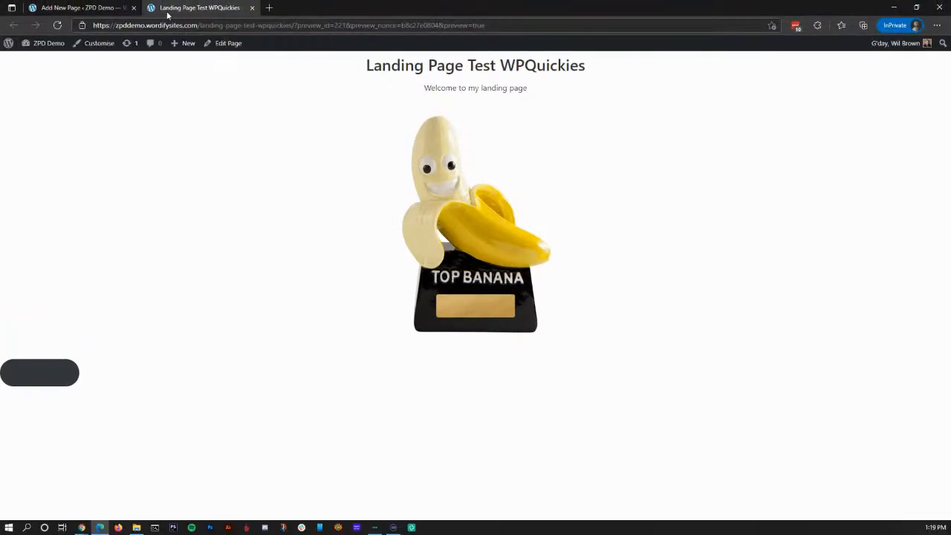
click(105, 8)
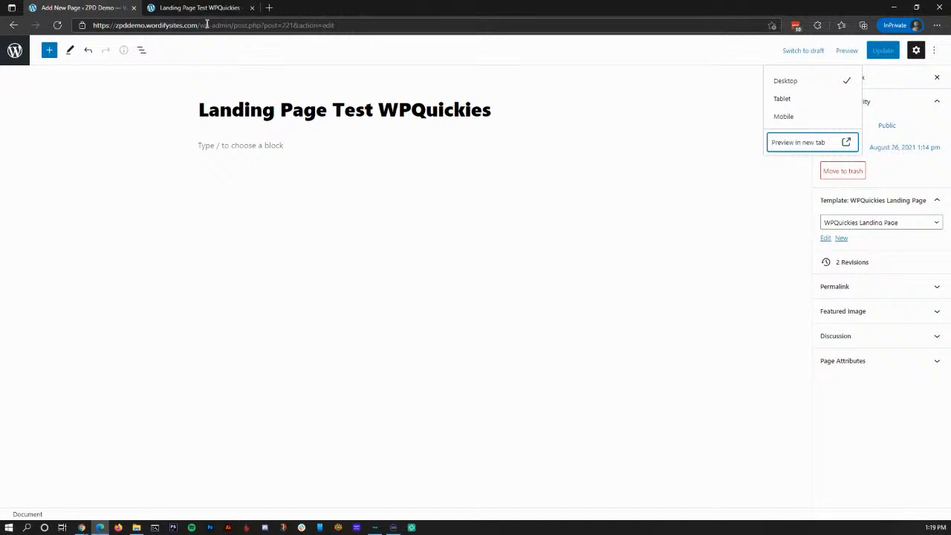
click(285, 147)
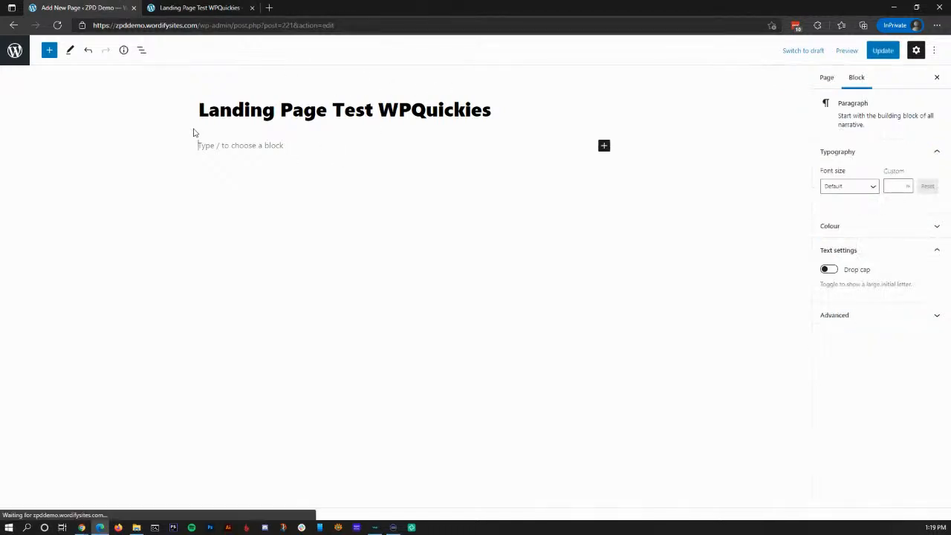
click(49, 50)
drag(82, 174, 334, 154)
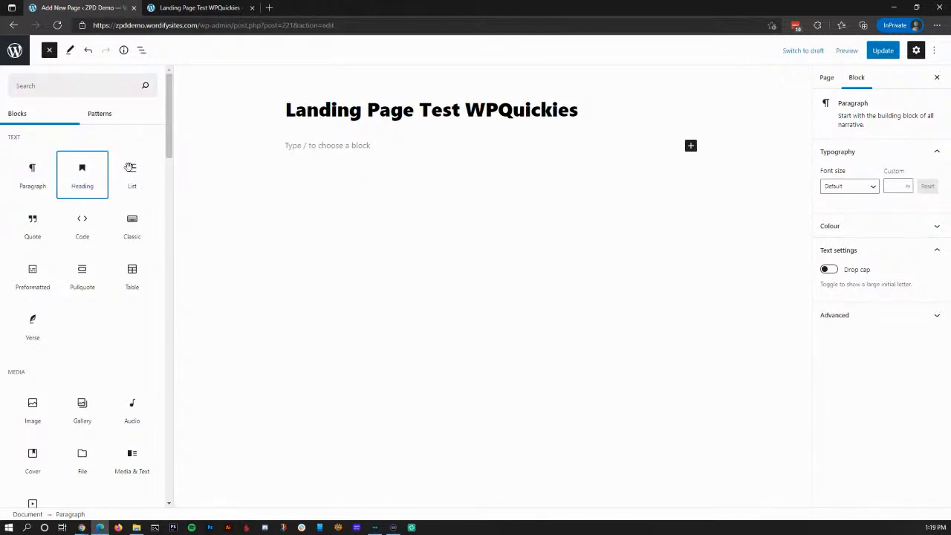
click(72, 173)
click(304, 151)
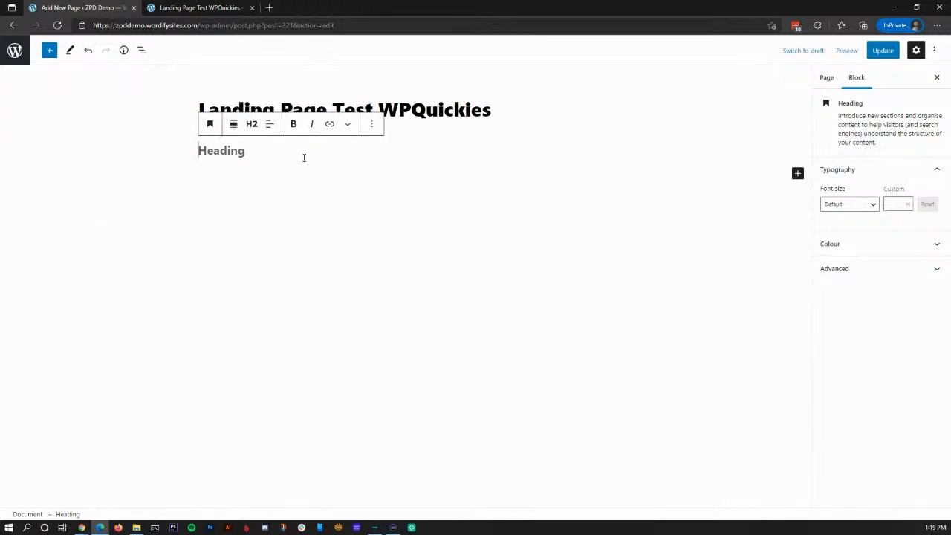
text(This Is the Pa)
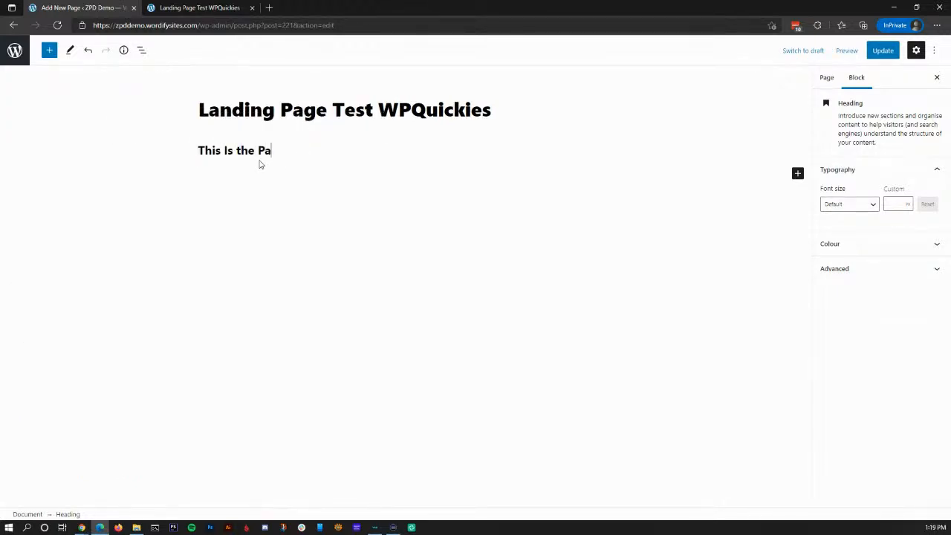
text(ge Editor Block)
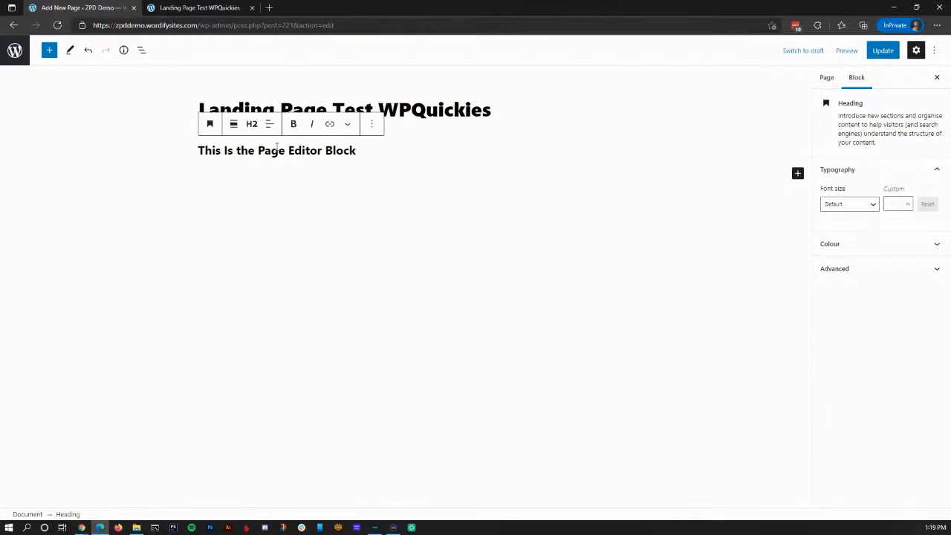
click(883, 50)
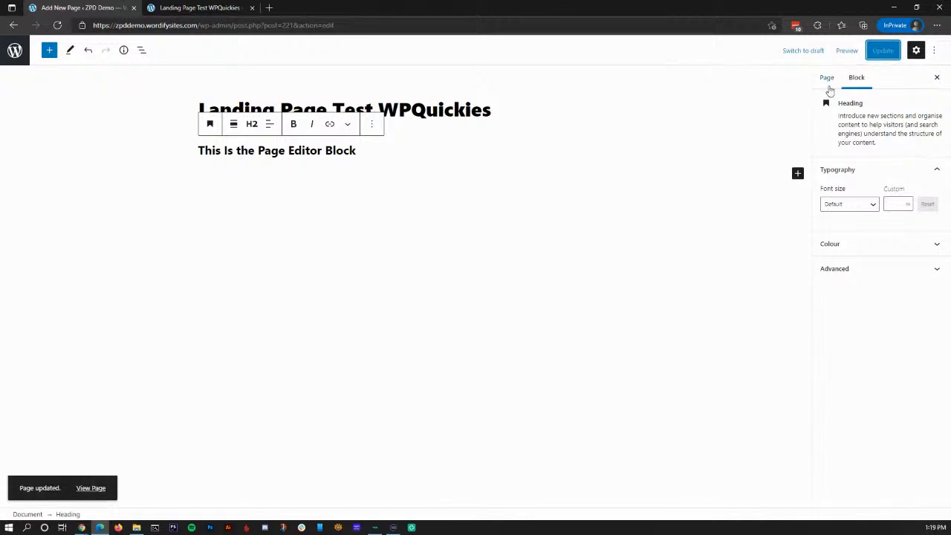
Keep WPQuickies Landing Page as the page's template and try to preview the page in a new tab, then close that tab.
click(825, 79)
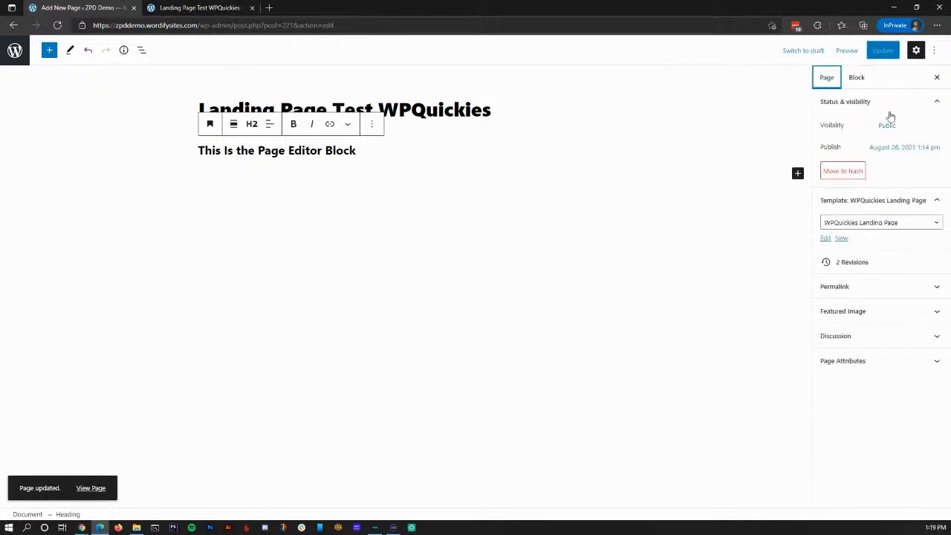
click(867, 227)
click(862, 261)
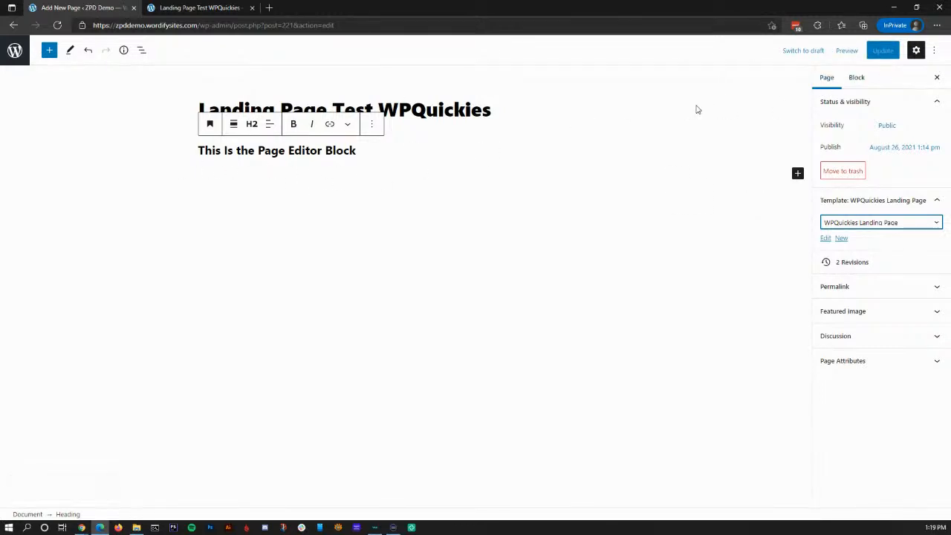
click(844, 50)
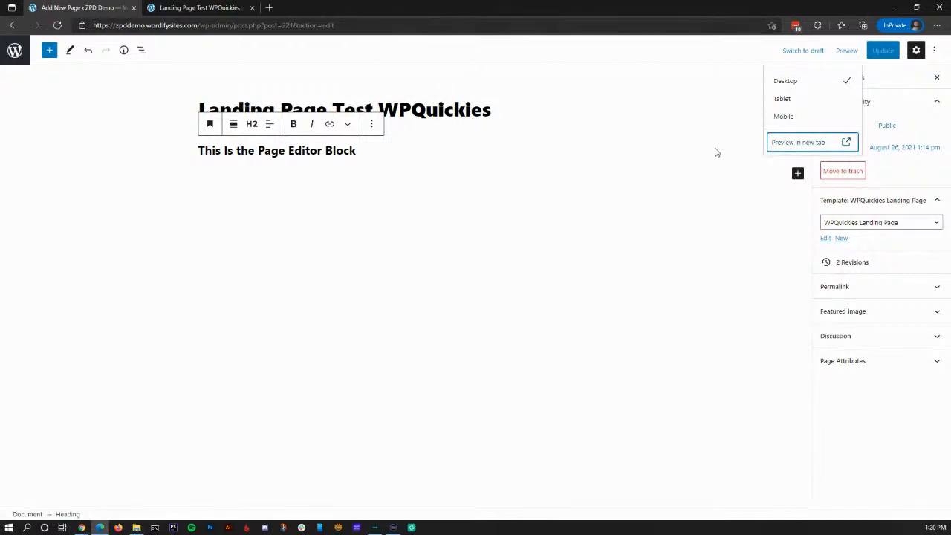
click(799, 145)
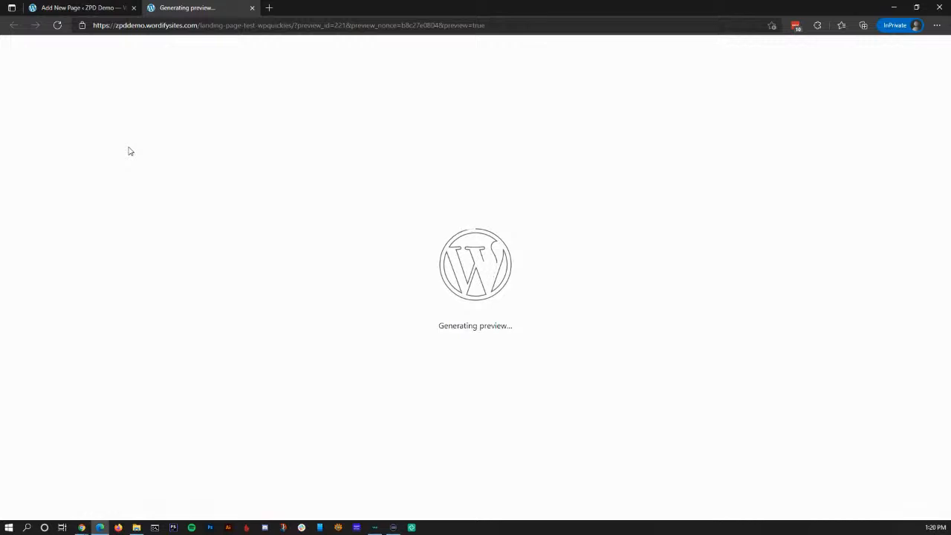
click(253, 9)
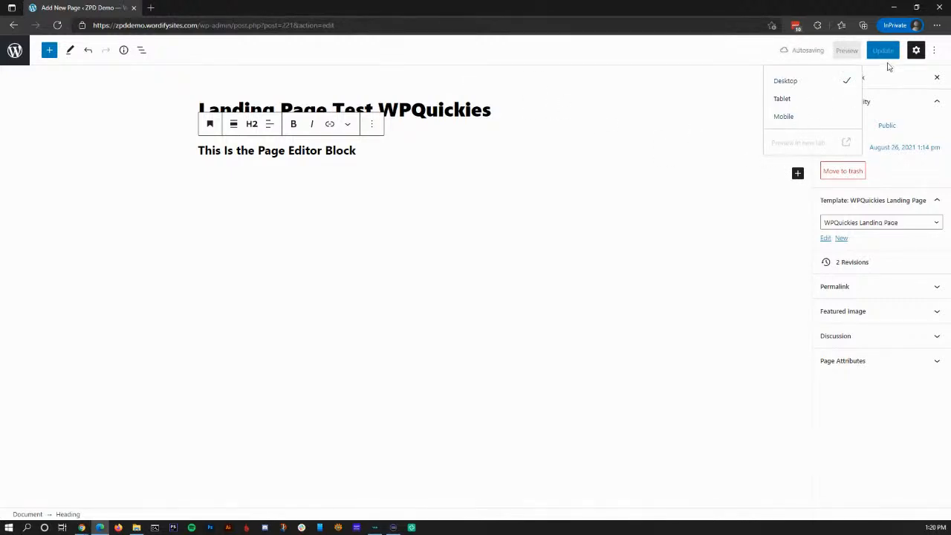
Leave the editor without saving and view the live Landing Page Test WPQuickies page from the list of pages.
click(745, 221)
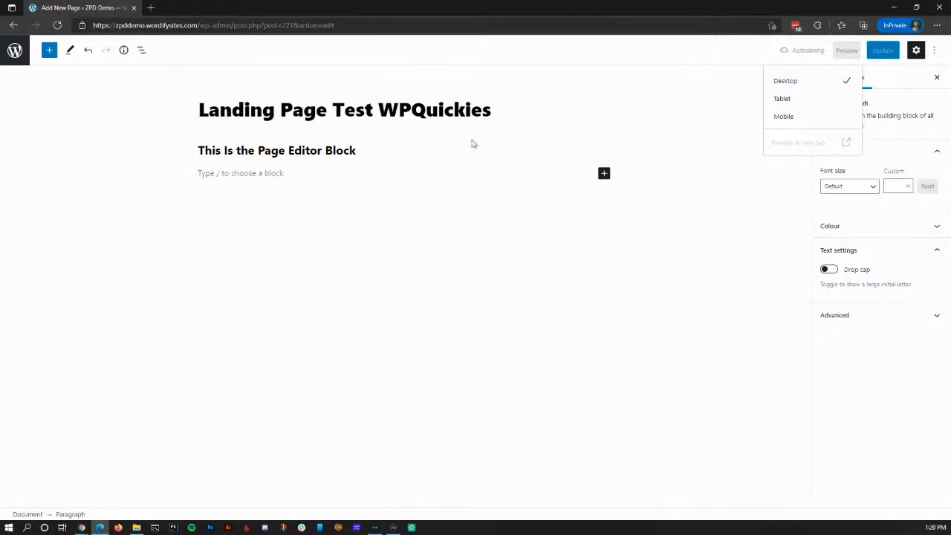
key(BackSpace)
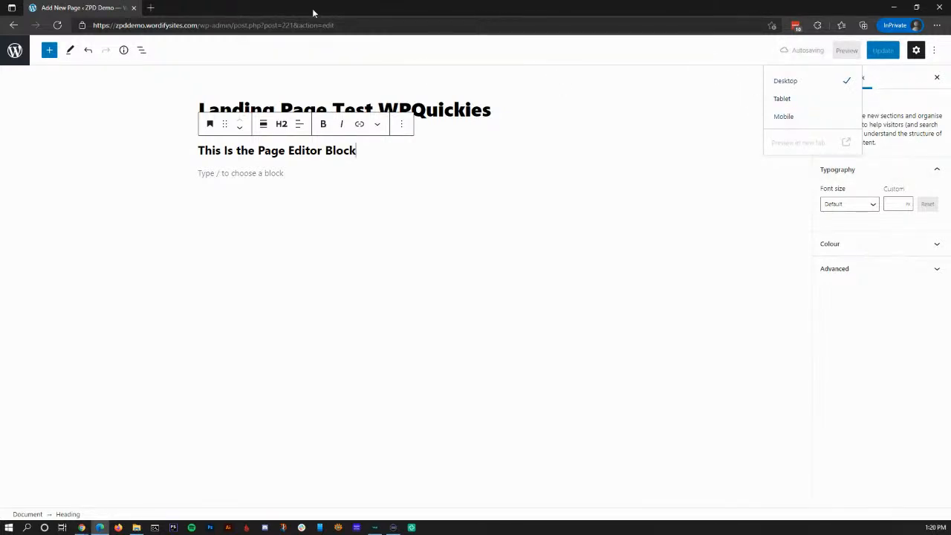
click(367, 26)
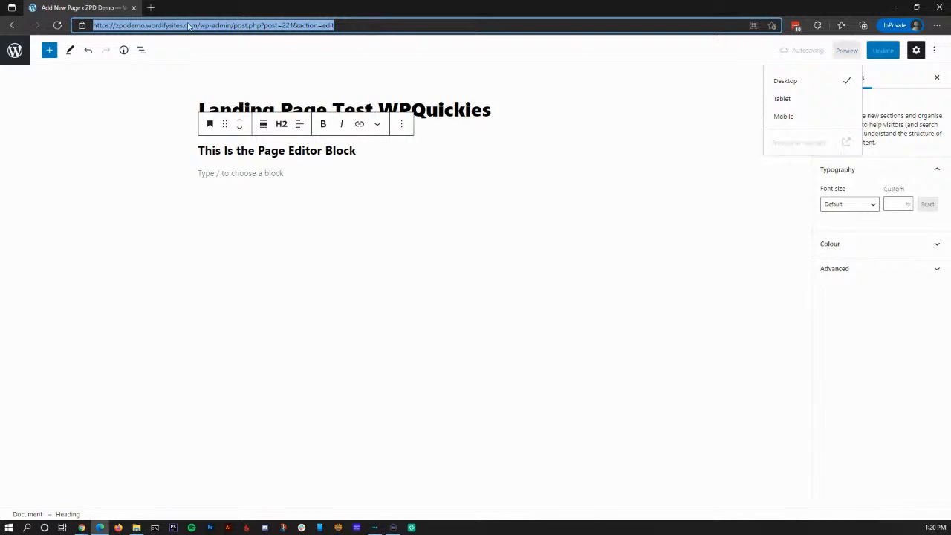
click(29, 51)
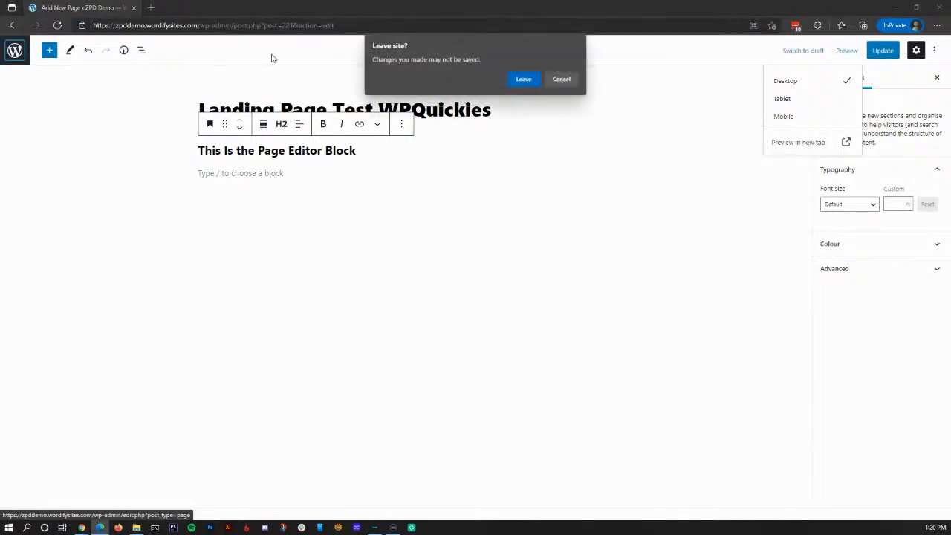
click(516, 79)
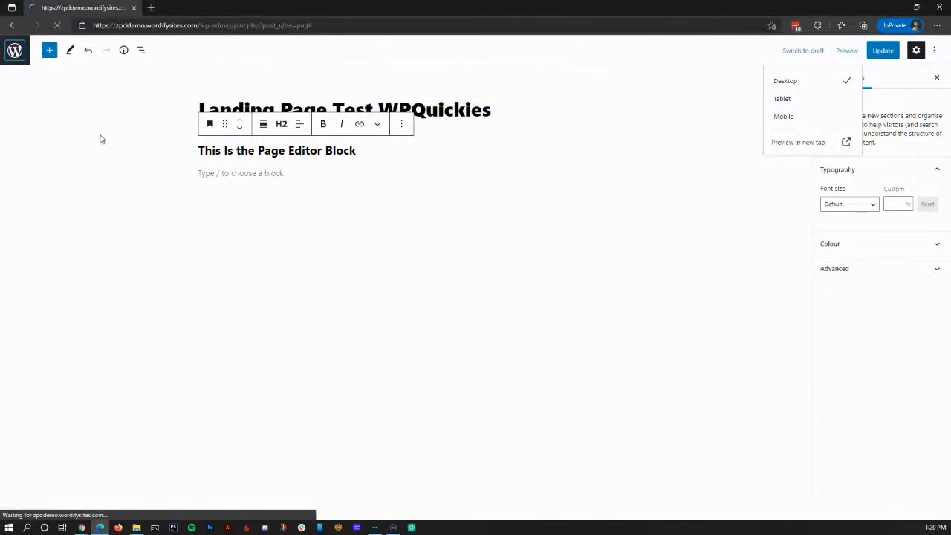
scroll(218, 314, down, 3)
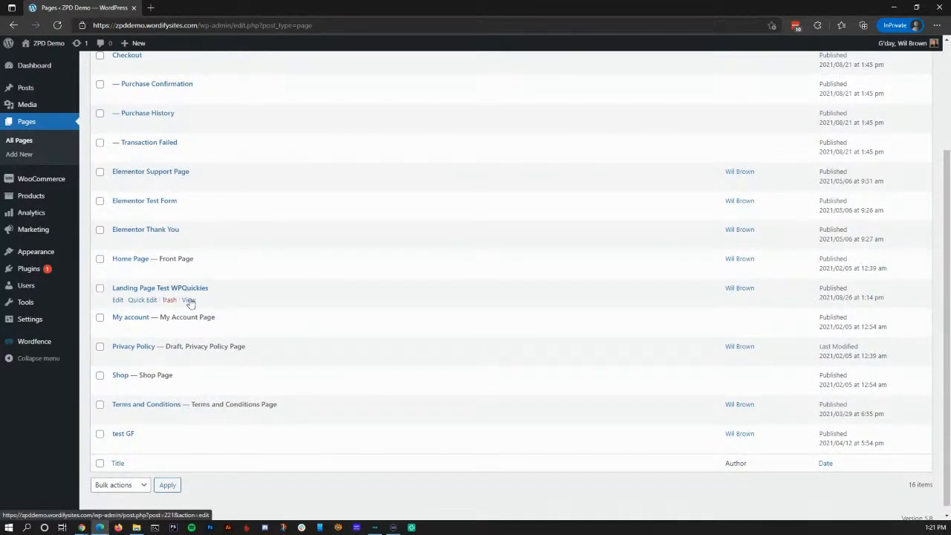
ctrl+click(189, 300)
click(196, 7)
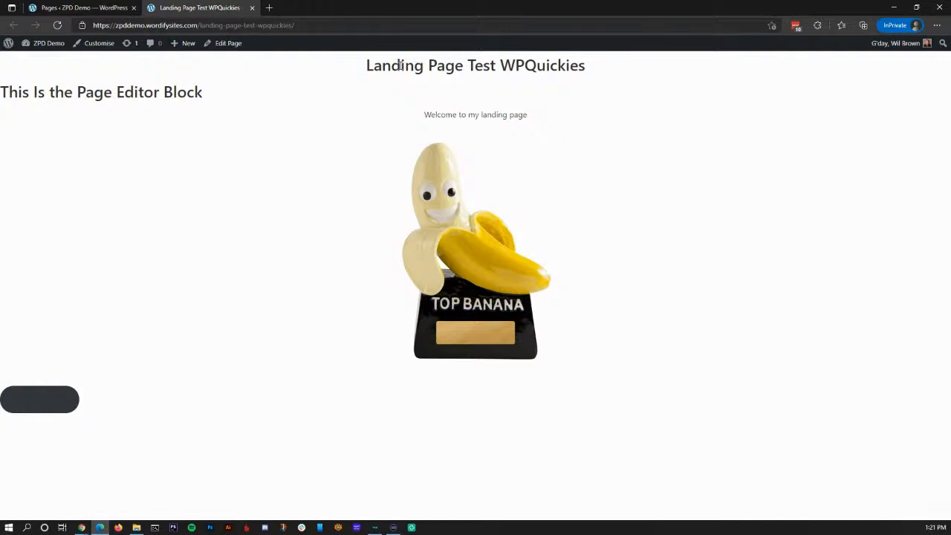
mouse_move(210, 97)
mouse_down()
mouse_move(76, 96)
mouse_move(213, 99)
mouse_up()
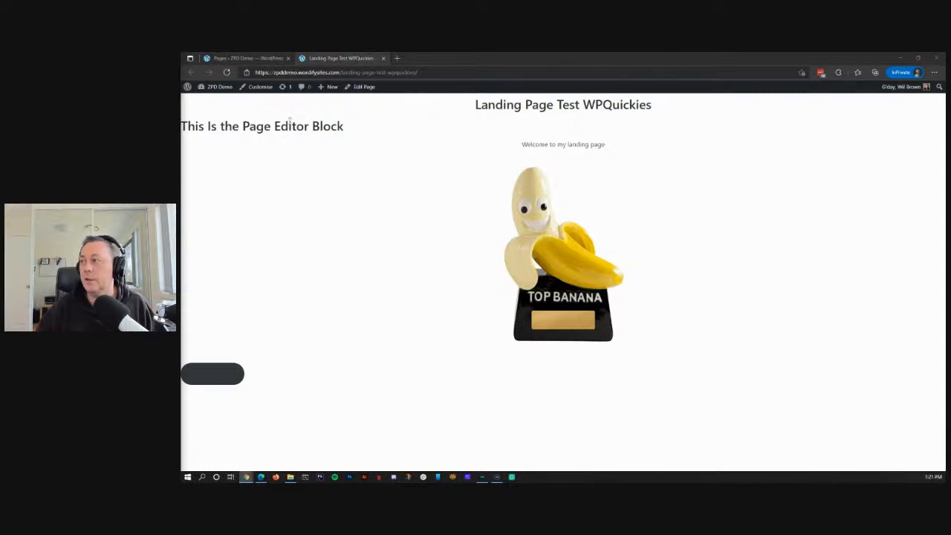
click(234, 57)
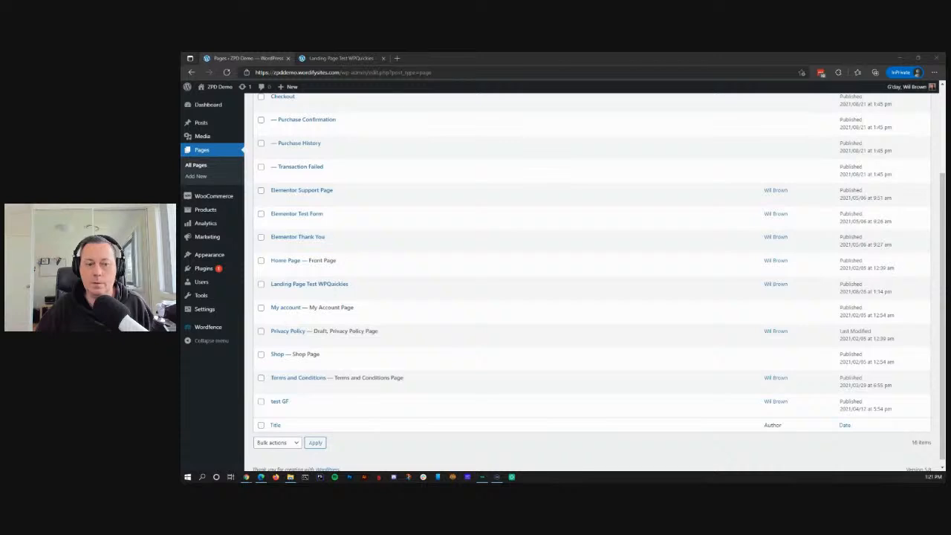
key(alt+Tab)
click(544, 327)
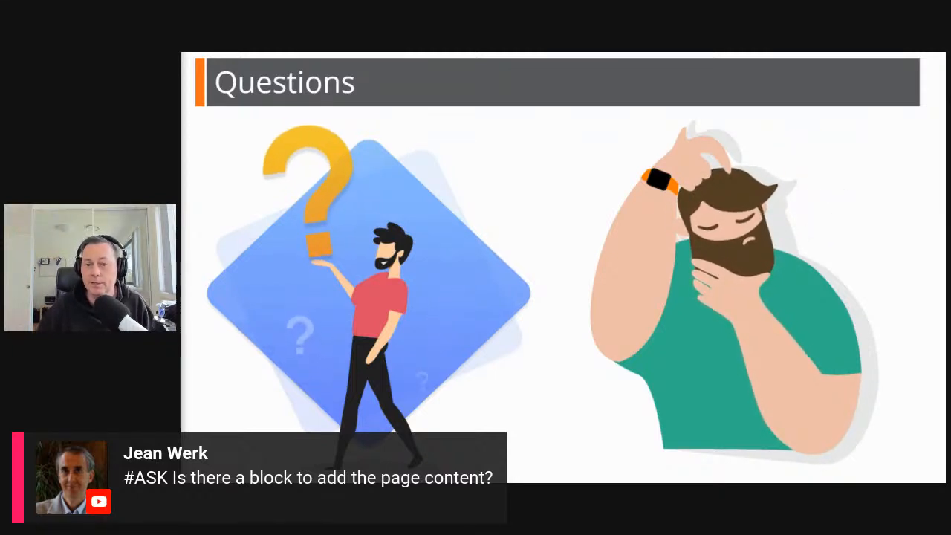
key(alt+Tab)
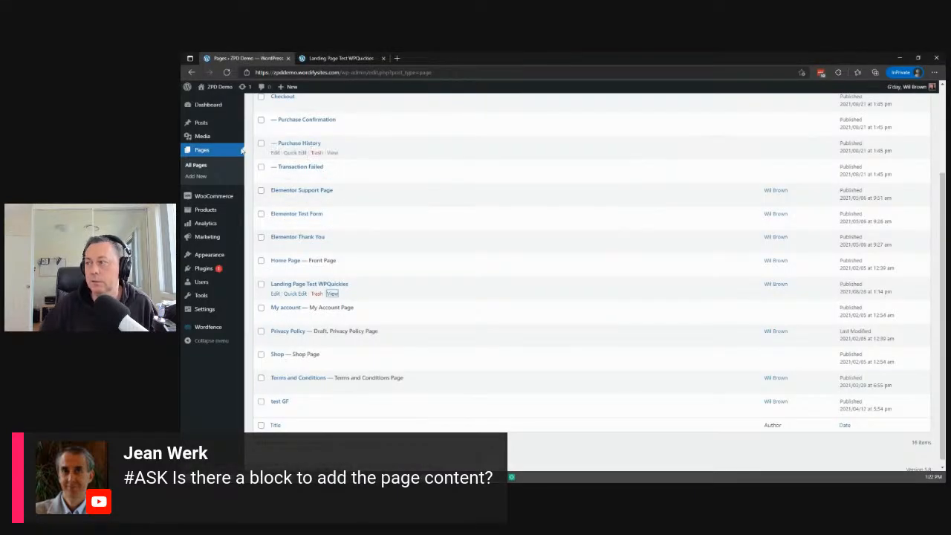
Open the live Landing Page Test WPQuickies page for editing, review its template choices and reload the editor.
click(349, 58)
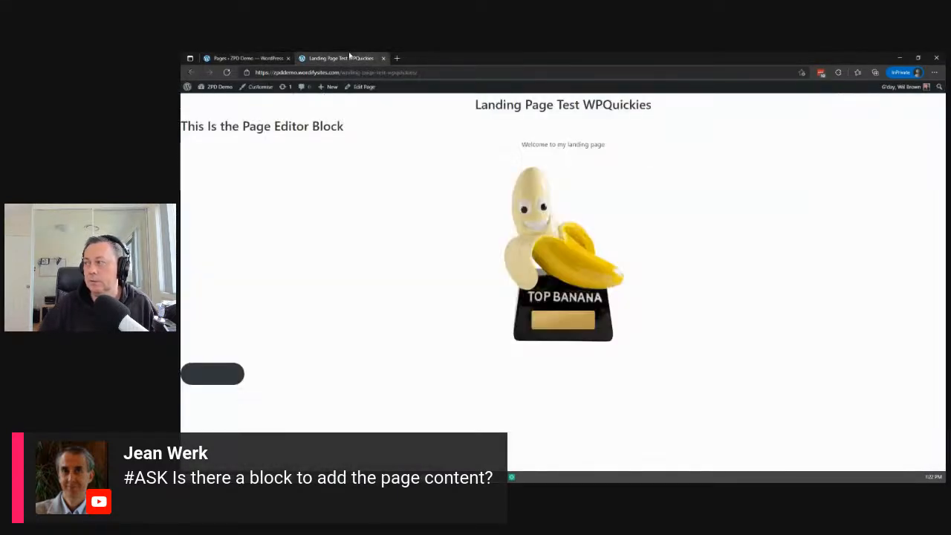
click(364, 88)
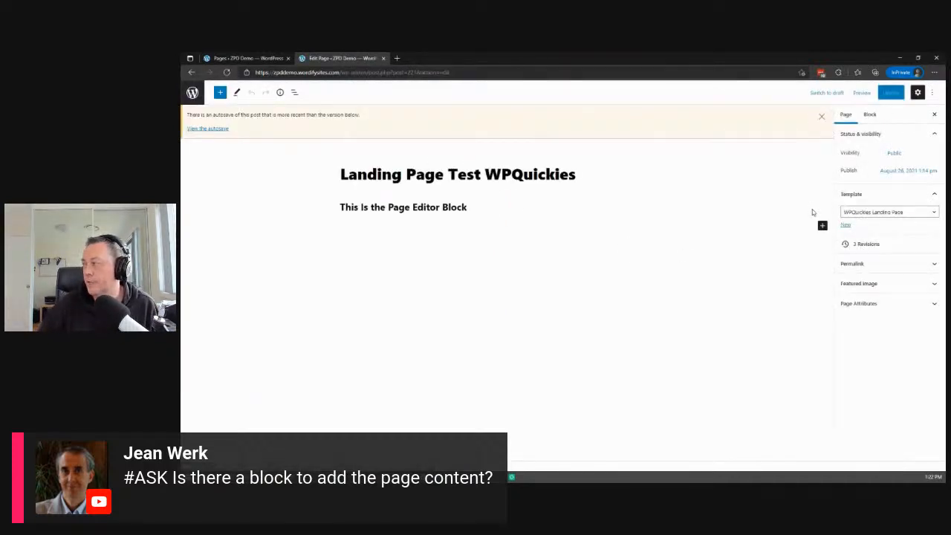
click(855, 214)
click(859, 231)
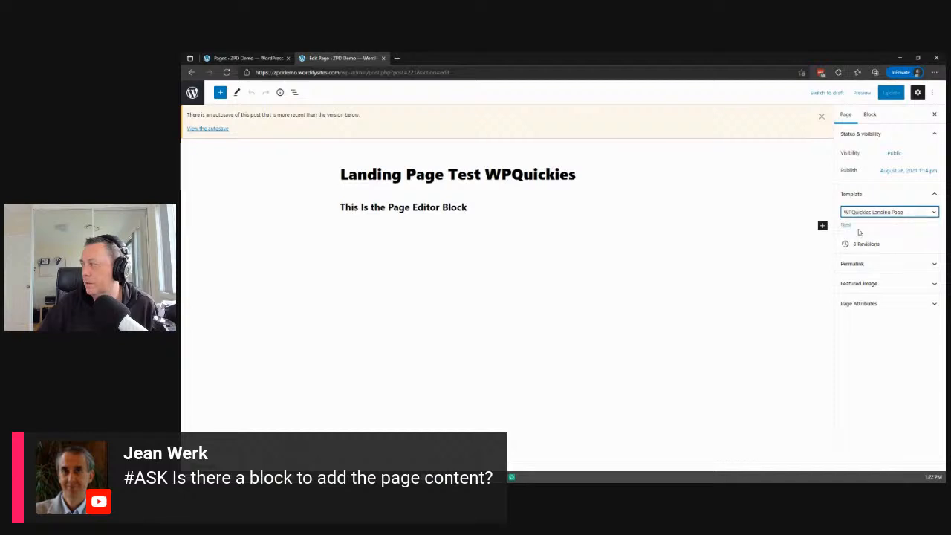
click(853, 215)
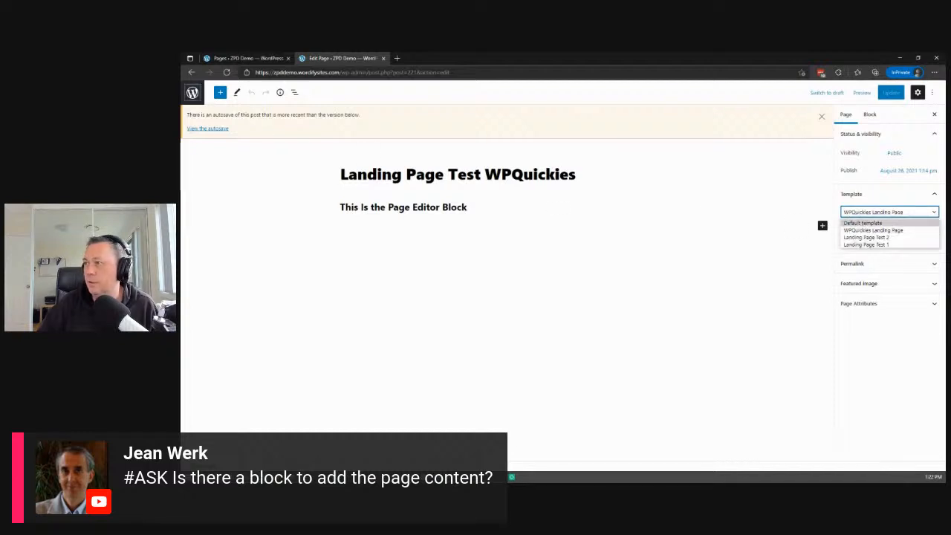
click(226, 72)
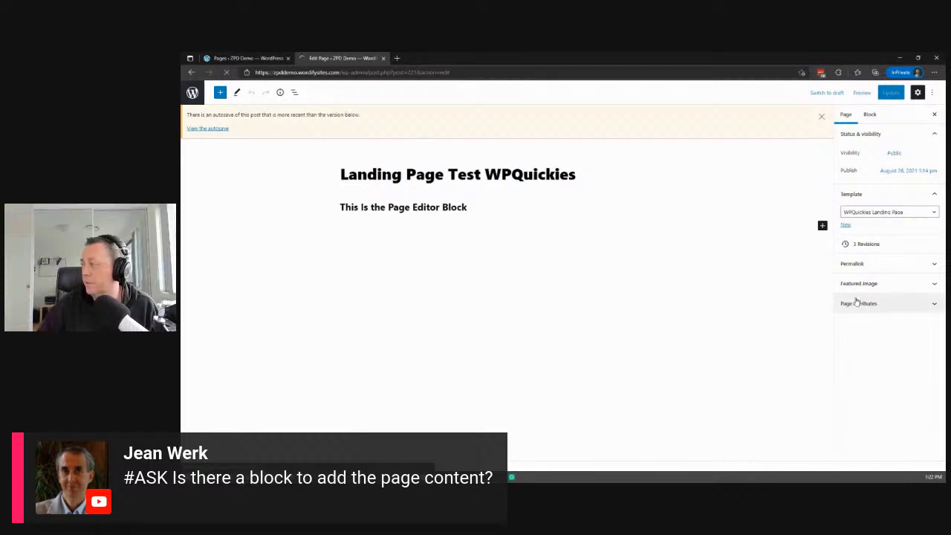
click(845, 245)
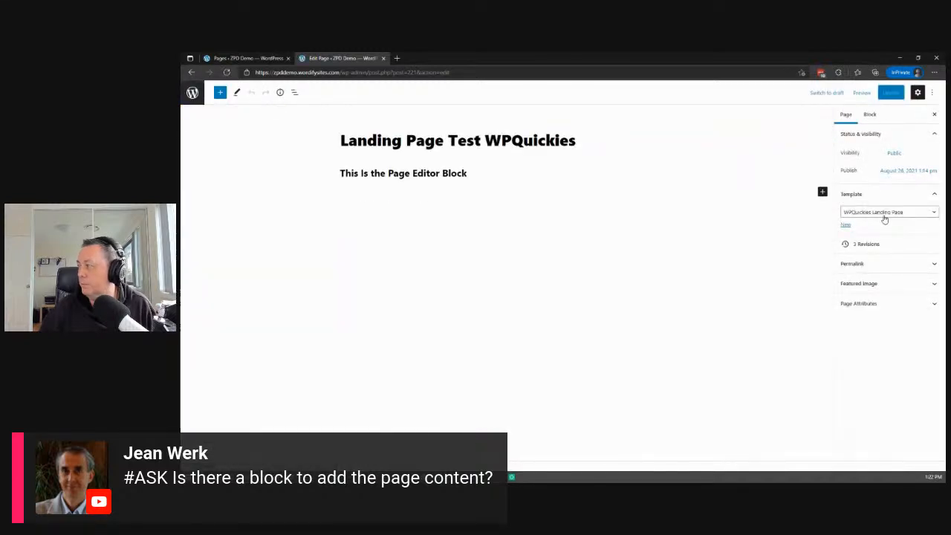
Switch the page's template to Landing Page Test 2 and back to WPQuickies Landing Page, and open that template for editing.
click(888, 215)
click(879, 238)
click(879, 214)
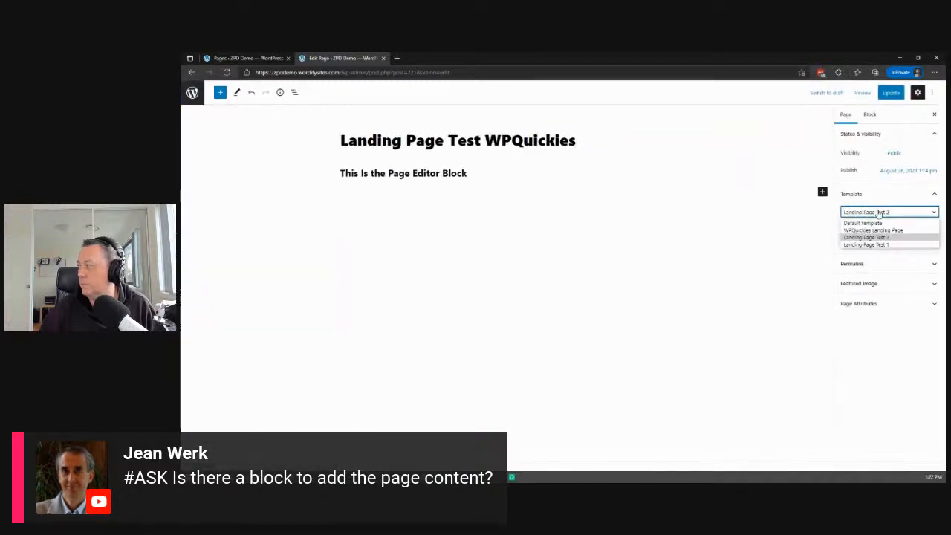
click(853, 234)
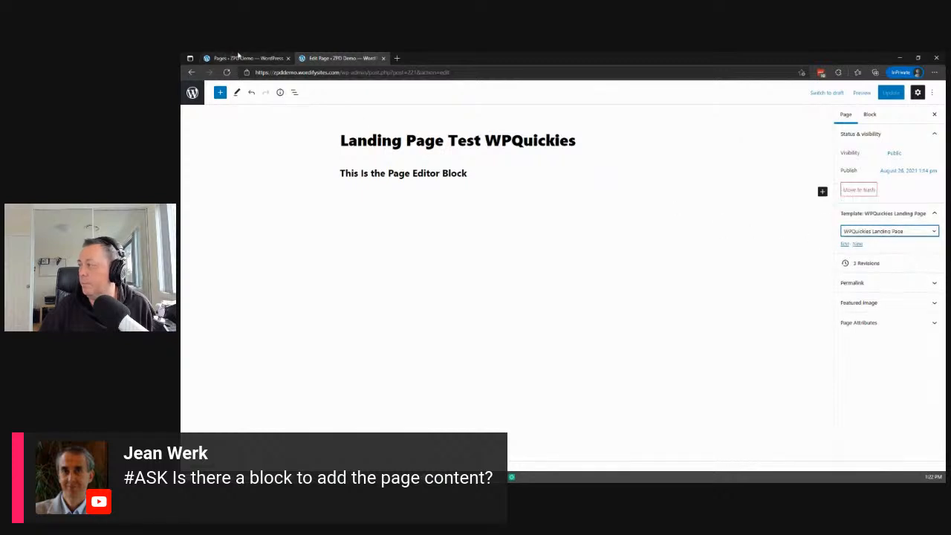
click(845, 246)
click(844, 245)
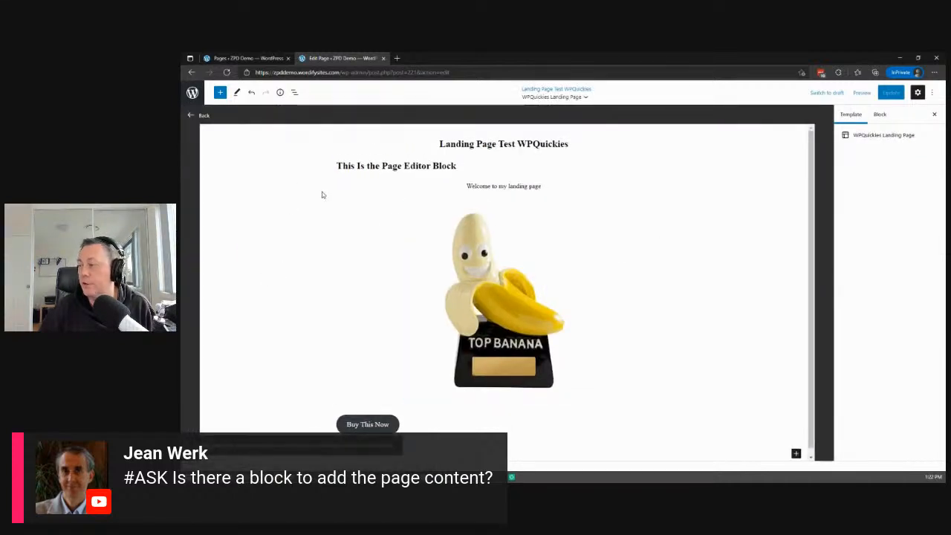
Find the Post Content block, add it to the template below the Buy This Now button, and save the WPQuickies Landing Page template.
click(220, 92)
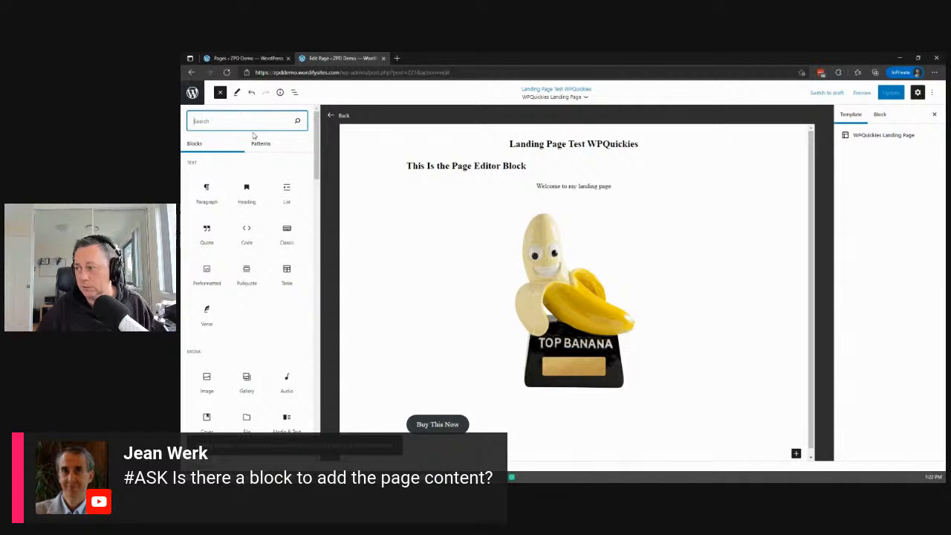
text(cont)
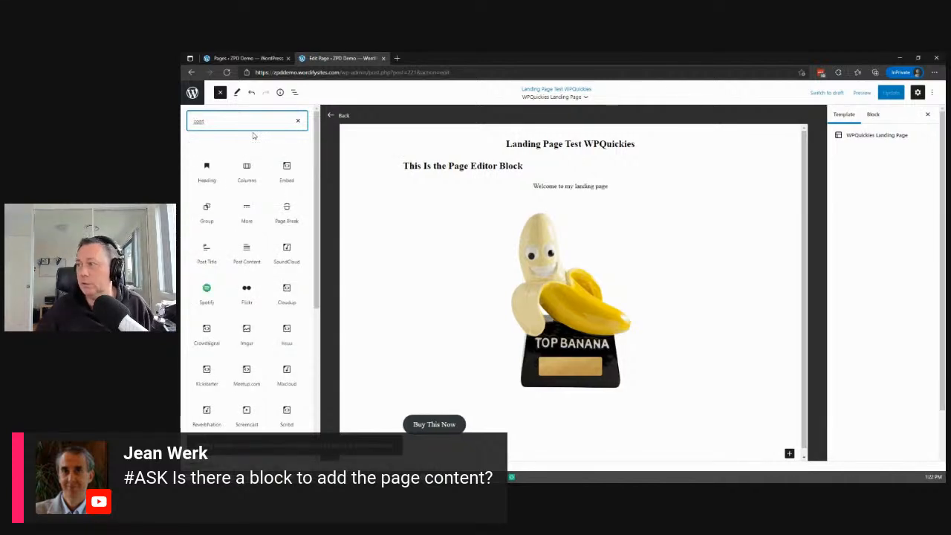
text(en)
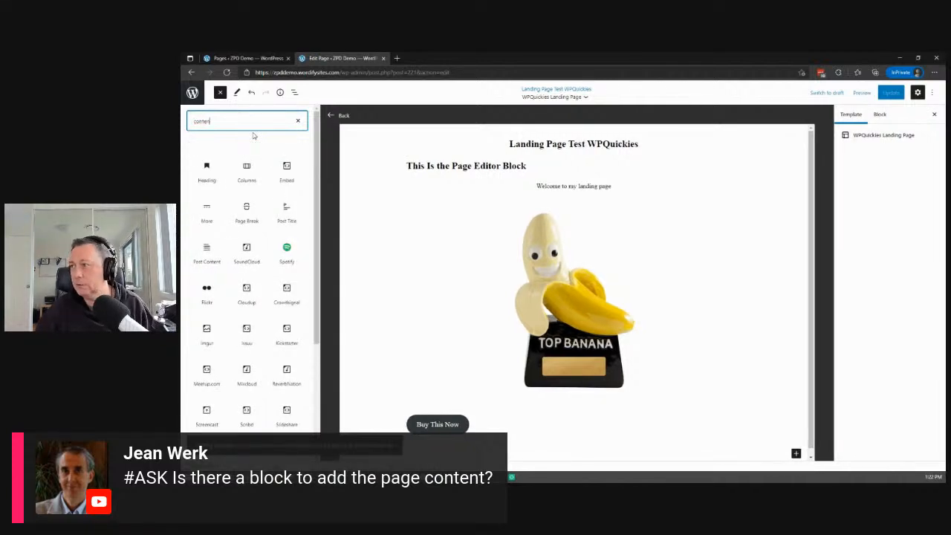
key(BackSpace)
key(BackSpace)
key(BackSpace)
key(BackSpace)
key(BackSpace)
key(BackSpace)
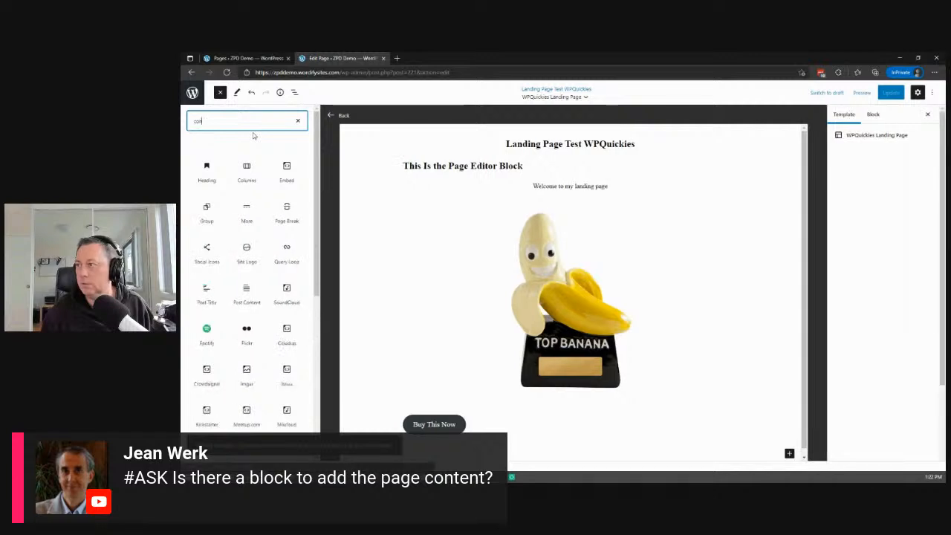
scroll(251, 279, down, 3)
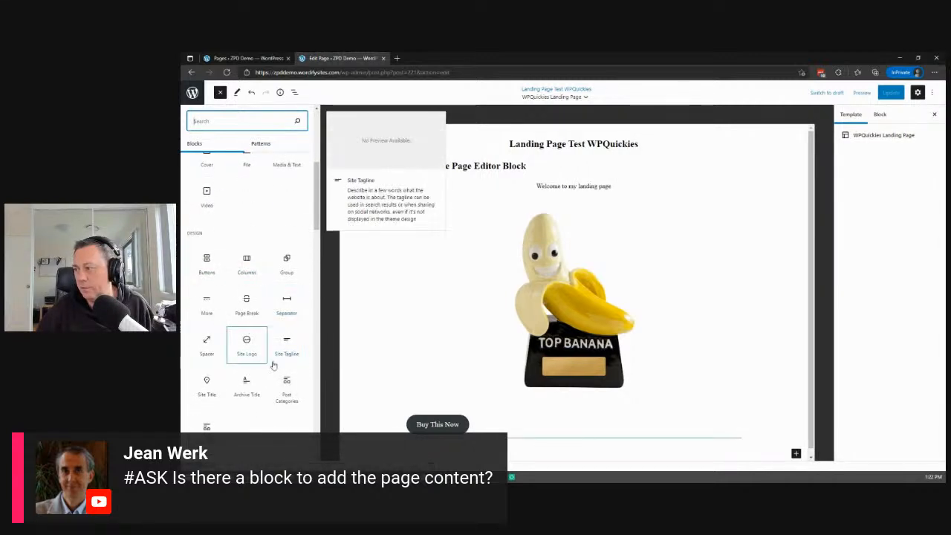
scroll(265, 350, down, 5)
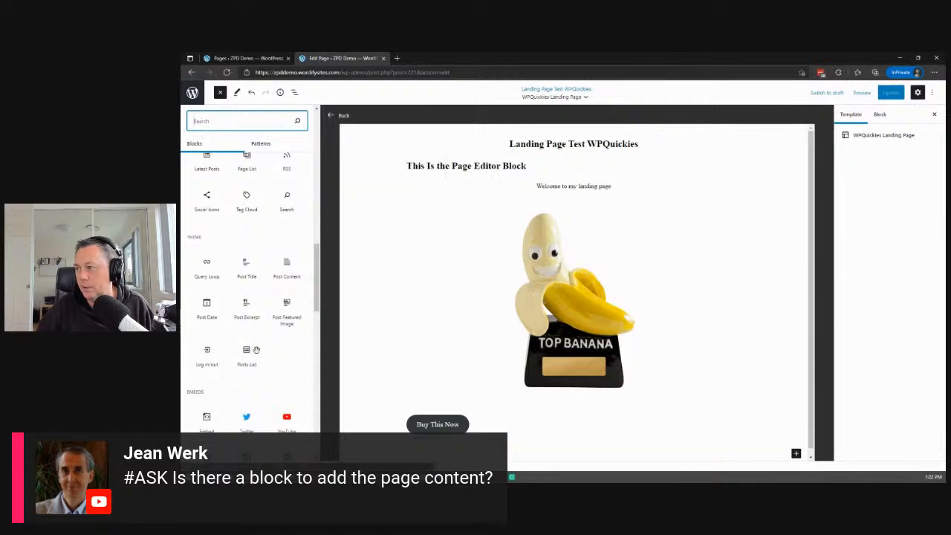
drag(288, 275, 546, 447)
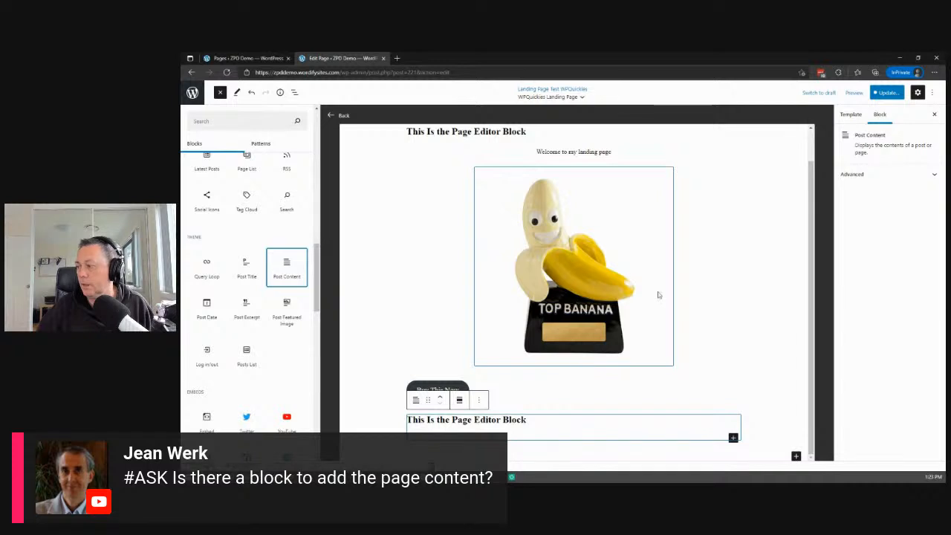
click(883, 95)
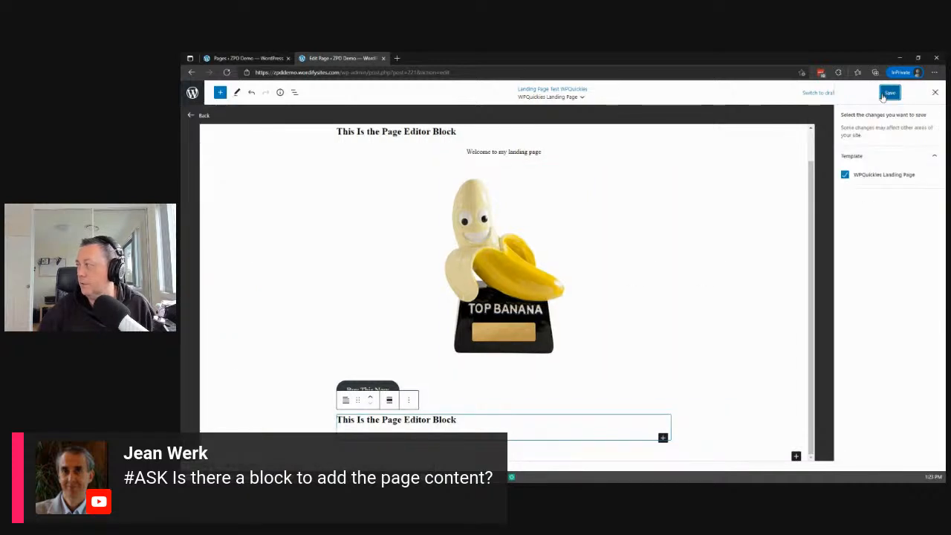
click(888, 94)
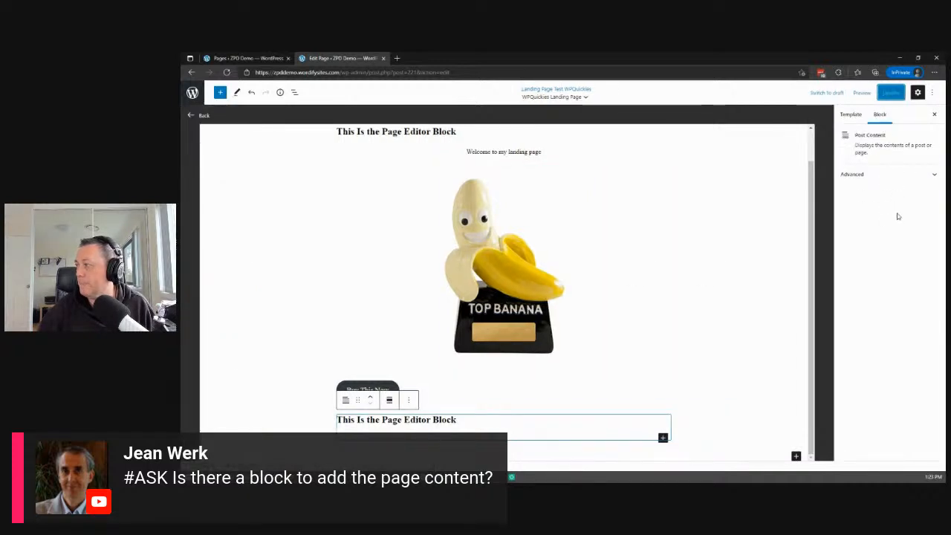
Preview the page in a new tab and compare the "This Is the Page Editor Block" headings above and below the banana image.
click(862, 93)
click(826, 166)
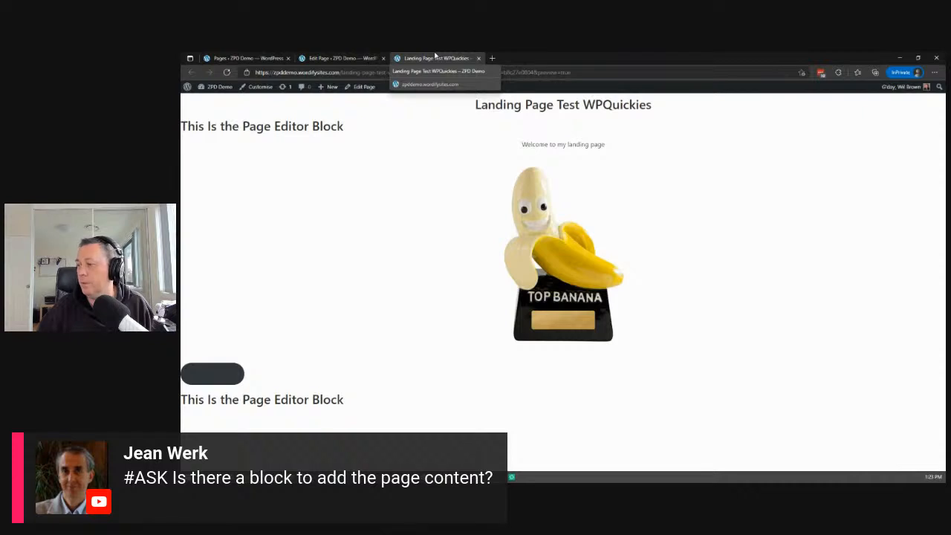
drag(338, 400, 355, 411)
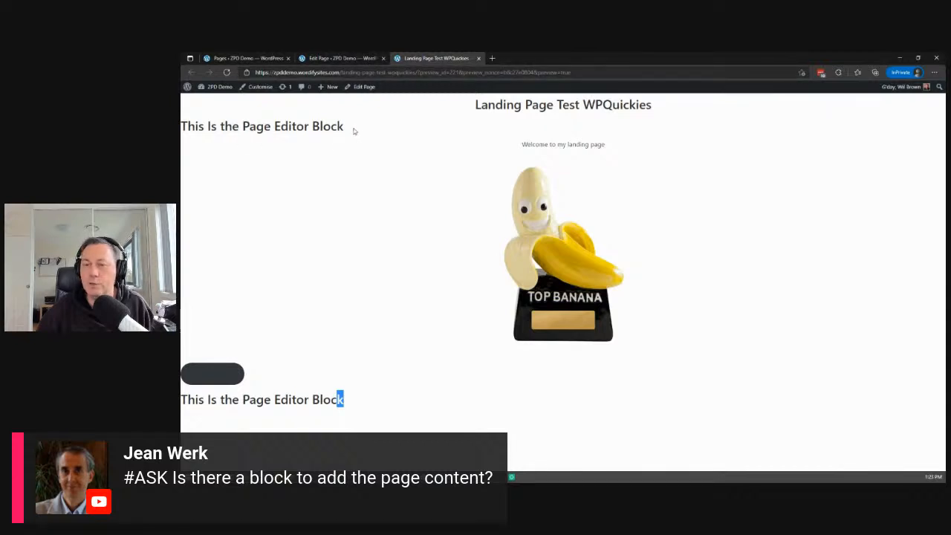
drag(352, 130, 325, 141)
drag(228, 138, 365, 136)
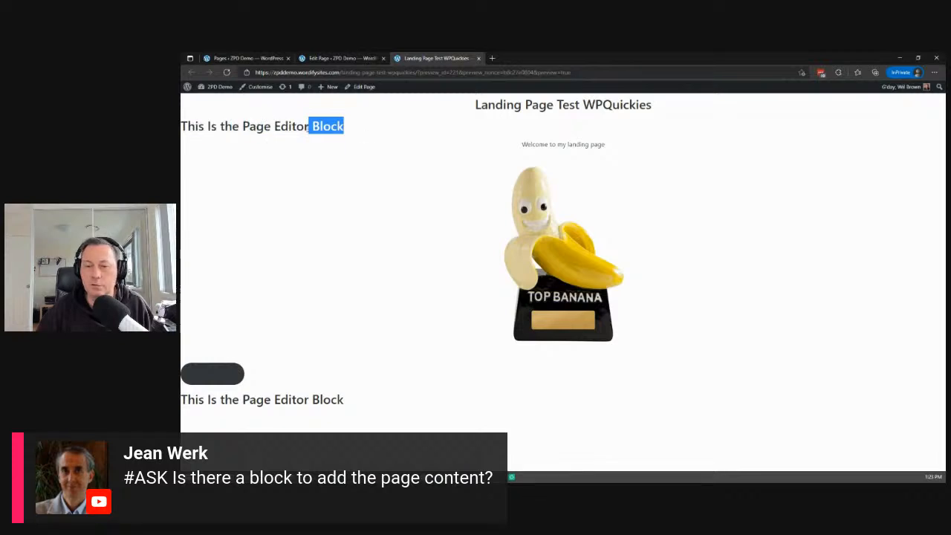